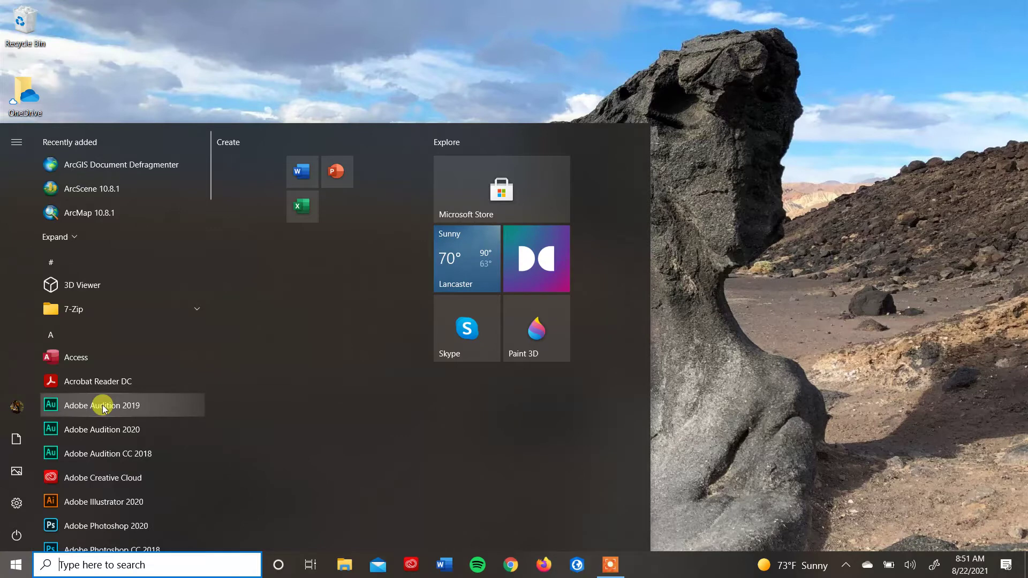
- Open ArcGIS Administrator, check which software product is set for the ArcGIS Desktop applications, and close it
scroll(103, 408, down, 5)
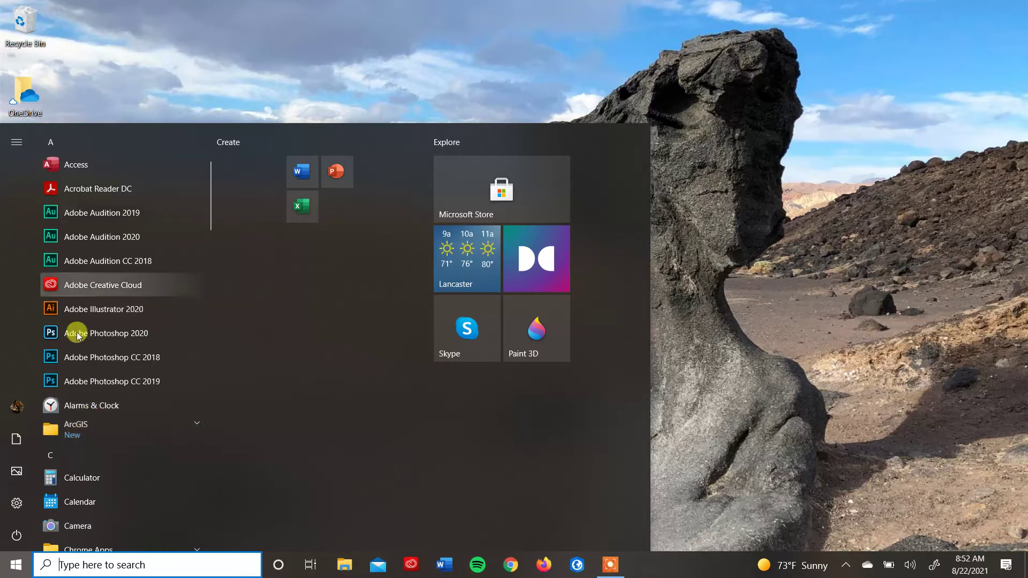
click(92, 430)
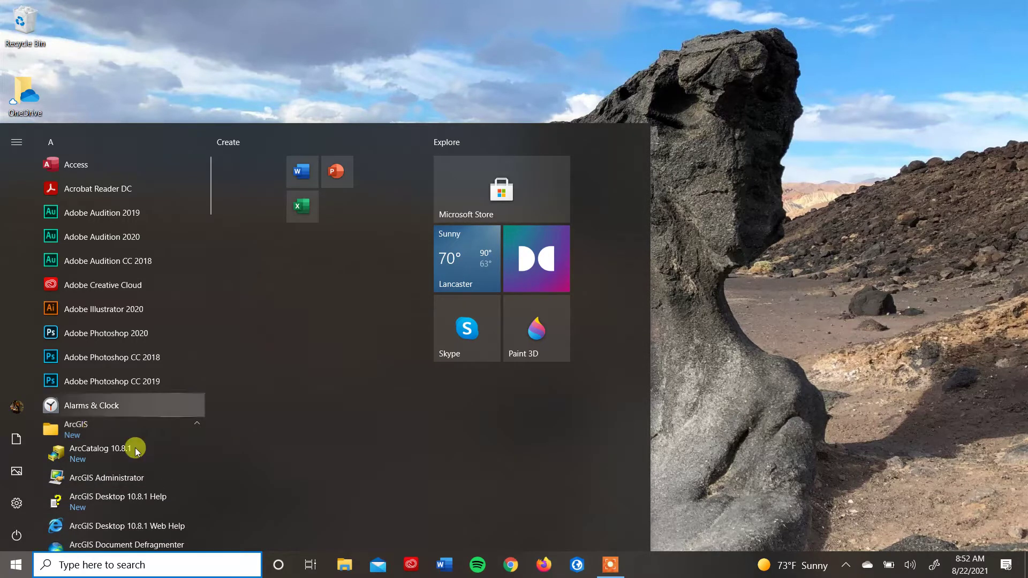
scroll(128, 440, down, 2)
scroll(128, 443, down, 3)
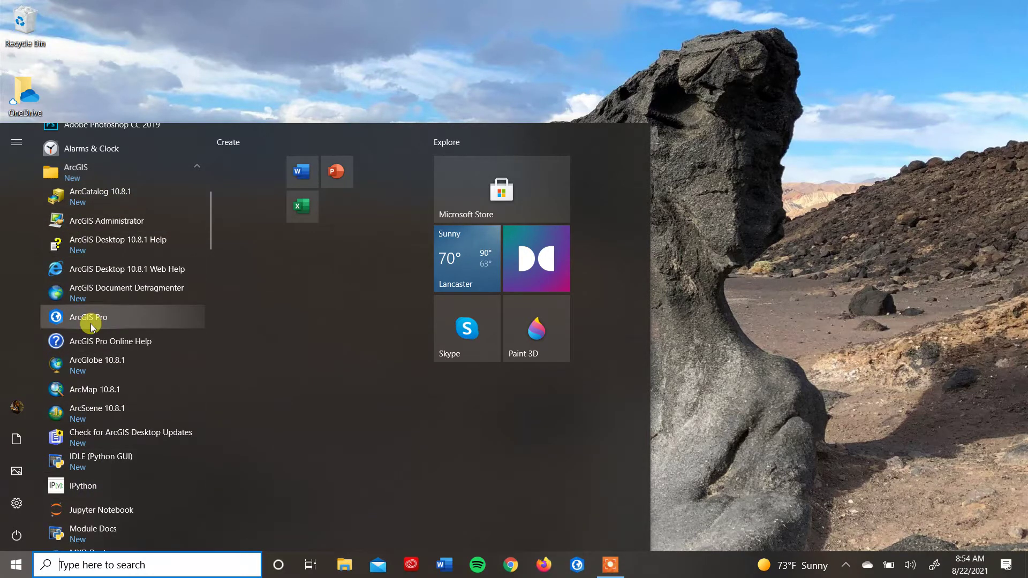
click(105, 225)
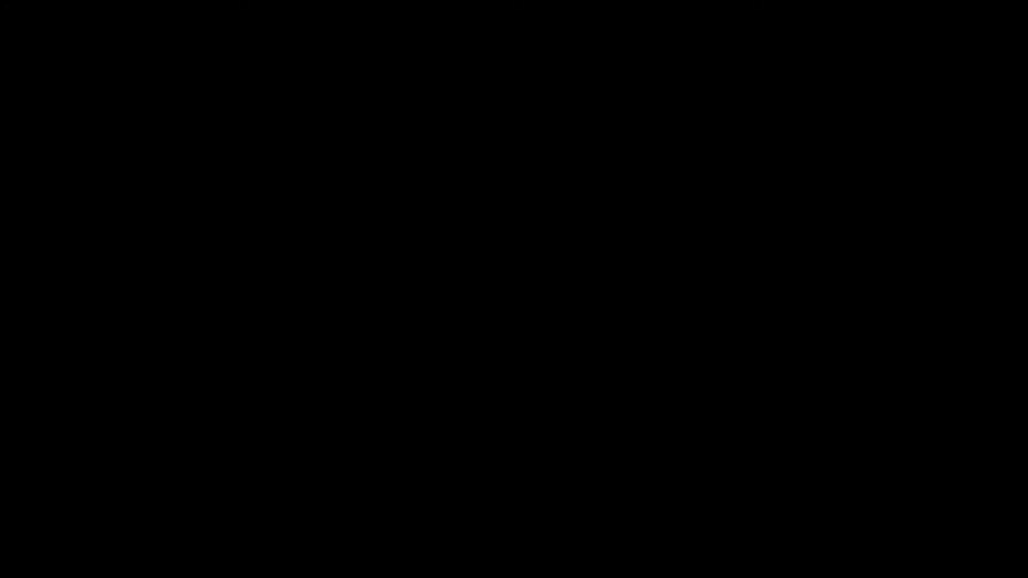
click(402, 399)
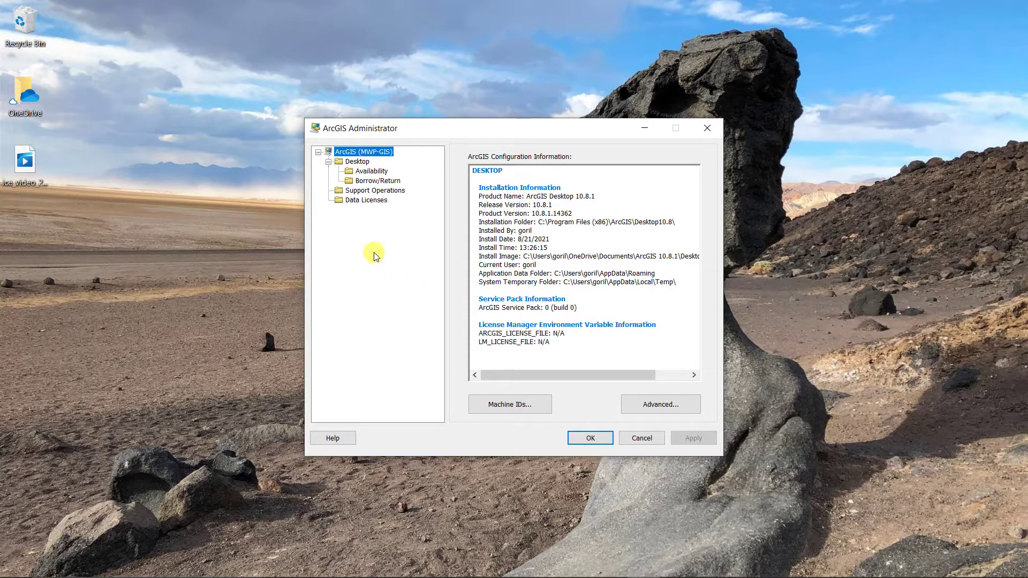
click(357, 162)
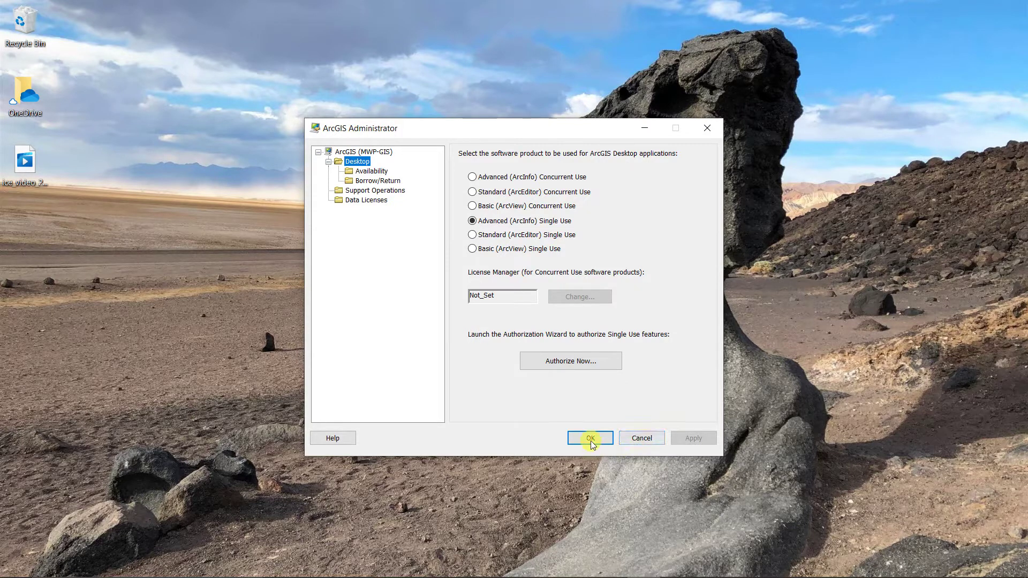
click(608, 440)
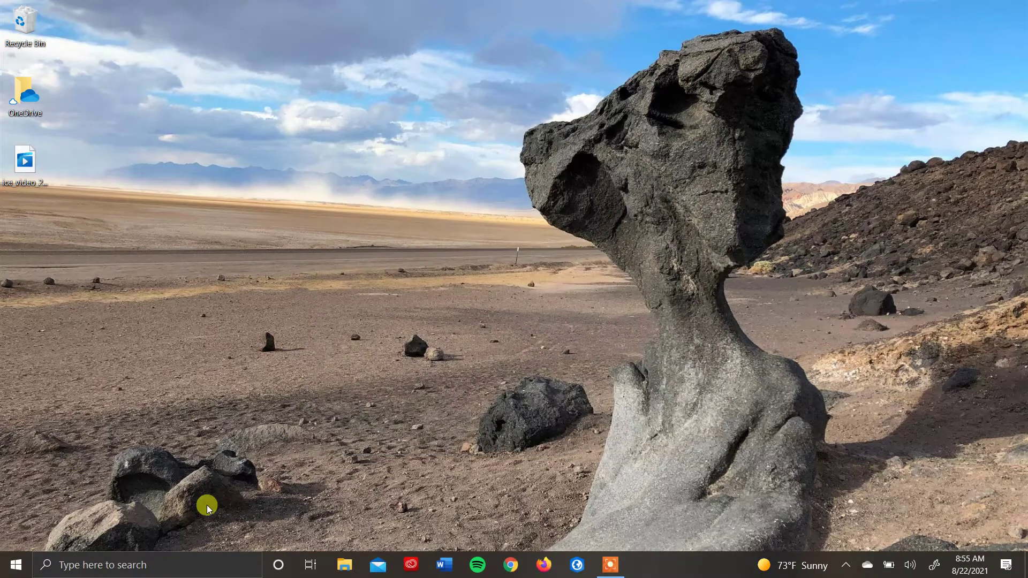
- Launch ArcMap 10.8.1 and start a Blank Map, with the Getting Started dialog set not to show in the future
click(17, 564)
scroll(90, 404, down, 5)
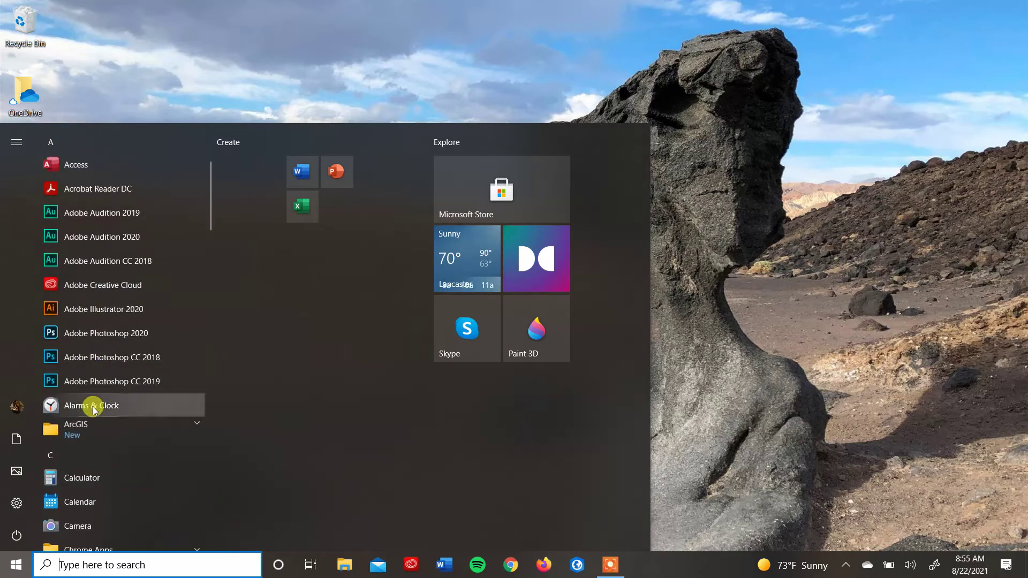
click(89, 426)
scroll(121, 382, down, 3)
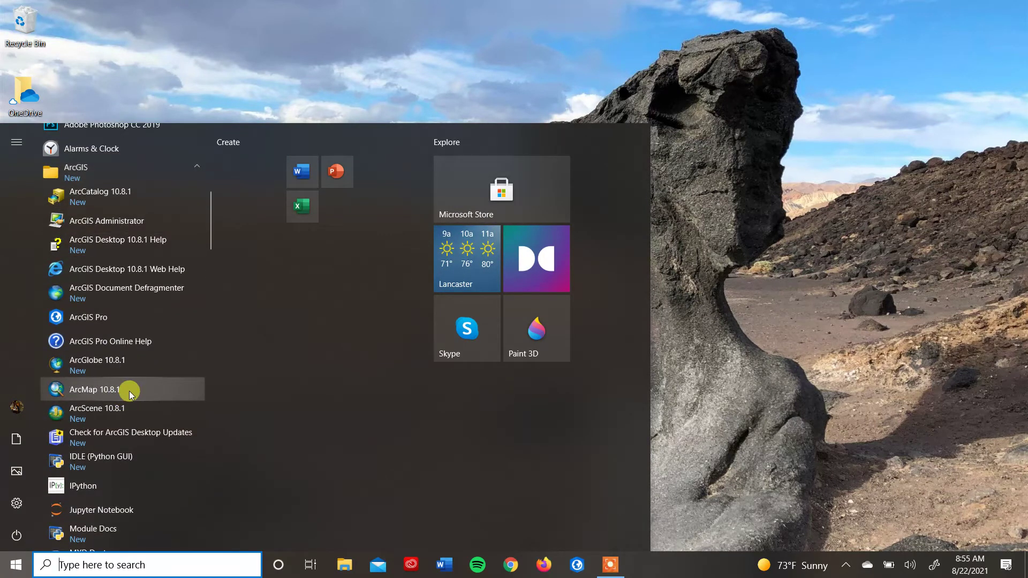
click(78, 391)
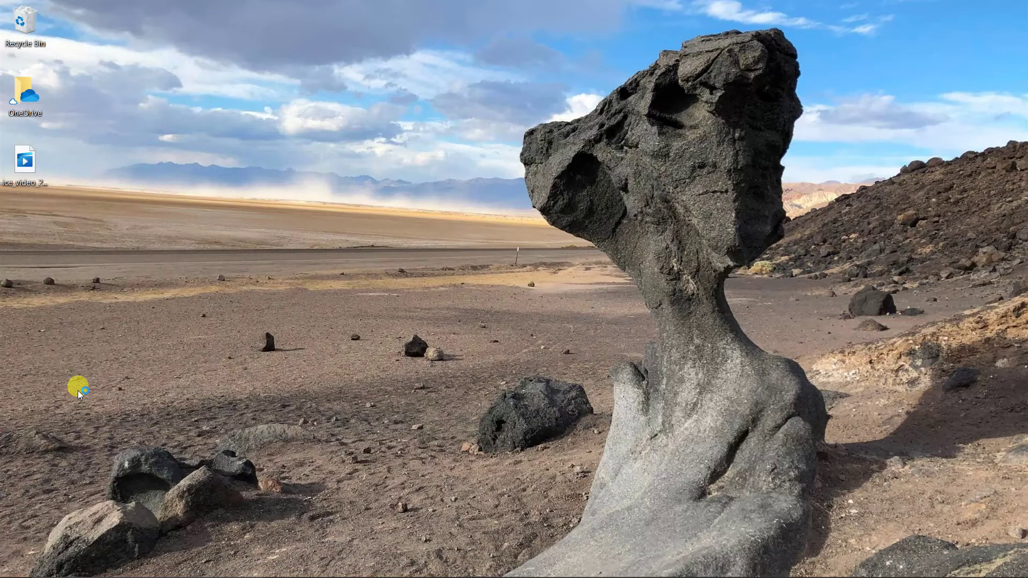
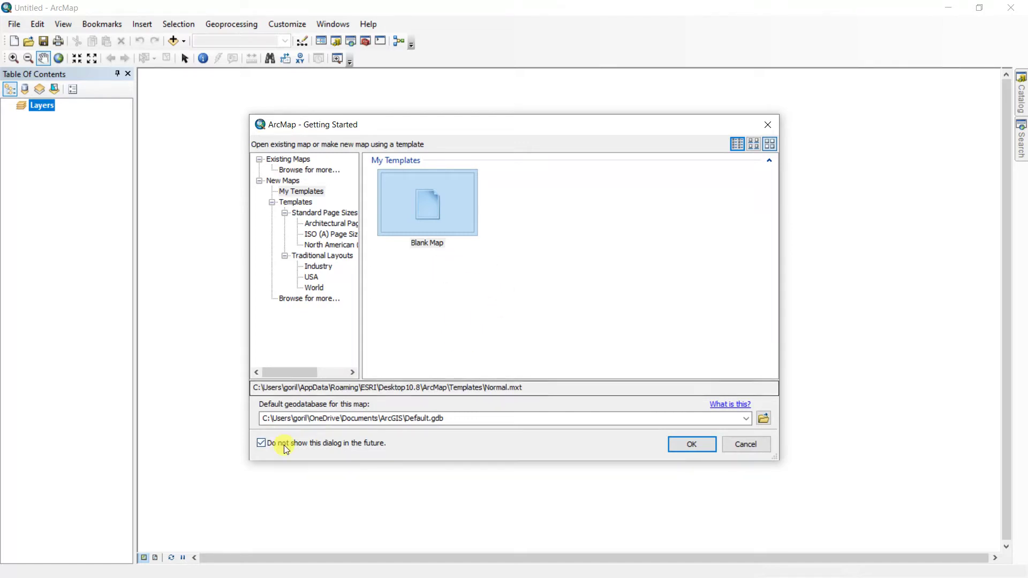
click(689, 447)
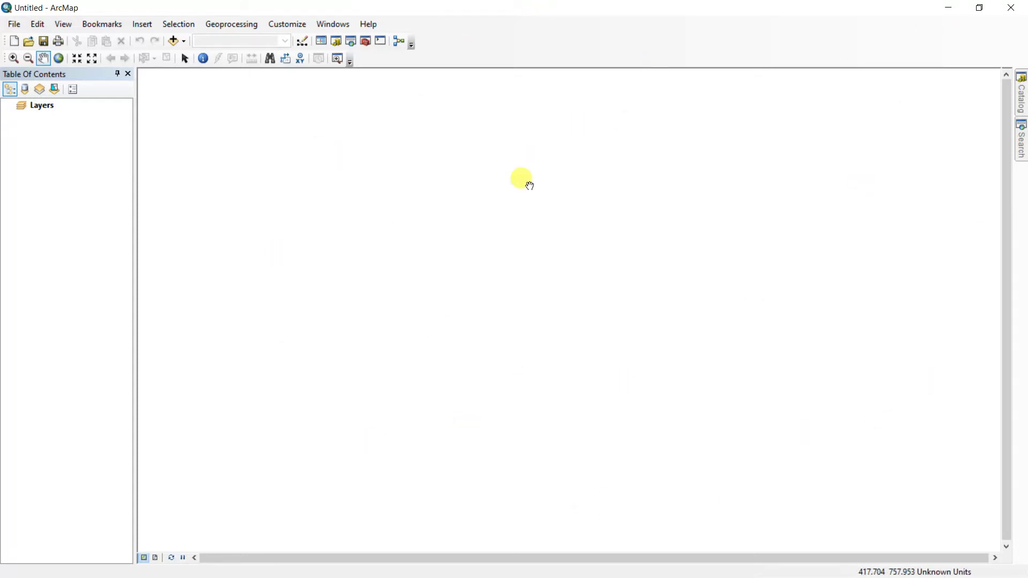
- Restore the application window to a smaller size, reposition it on the desktop, and maximize it again
click(980, 7)
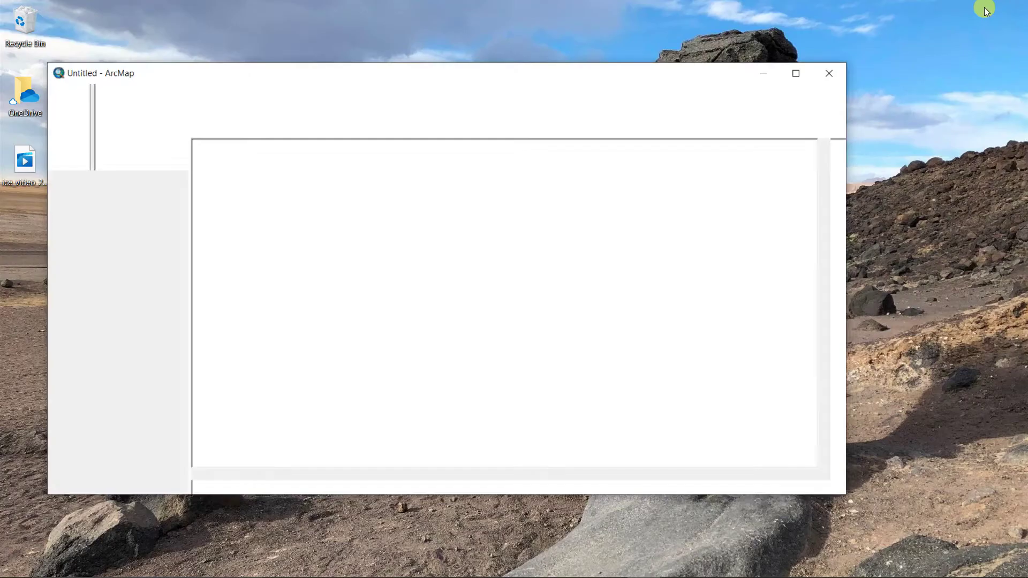
drag(561, 98, 565, 46)
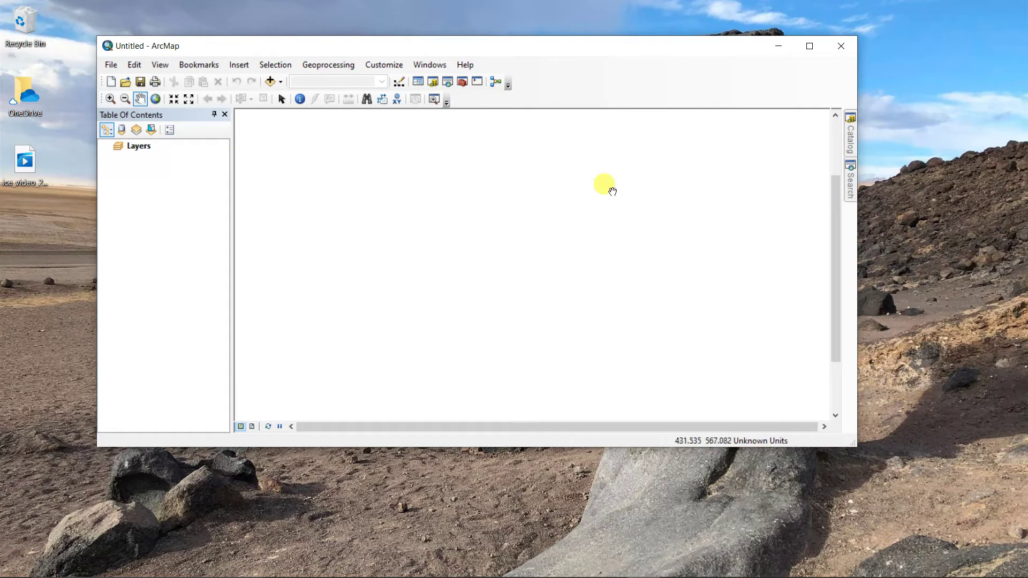
click(810, 47)
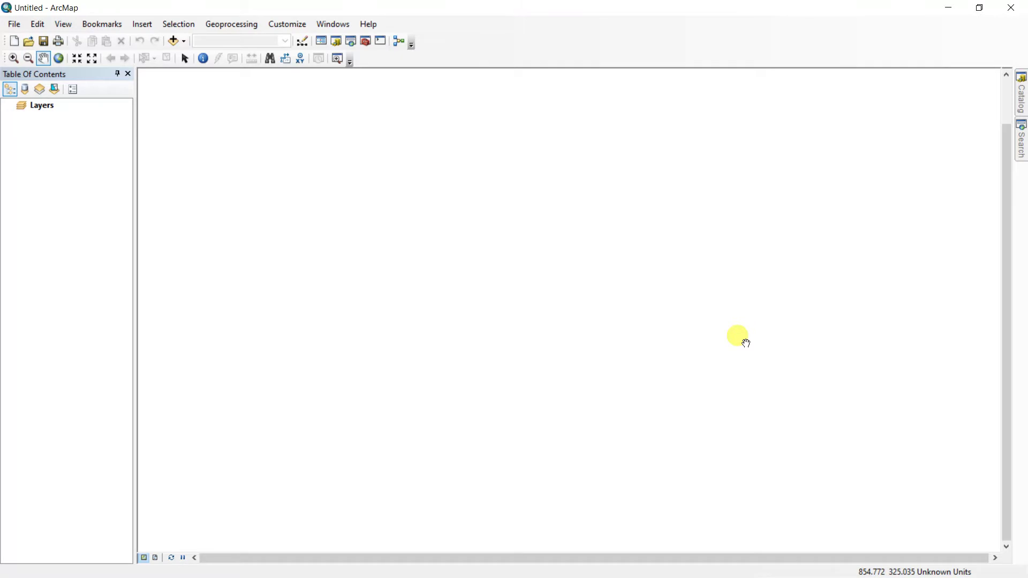
click(979, 6)
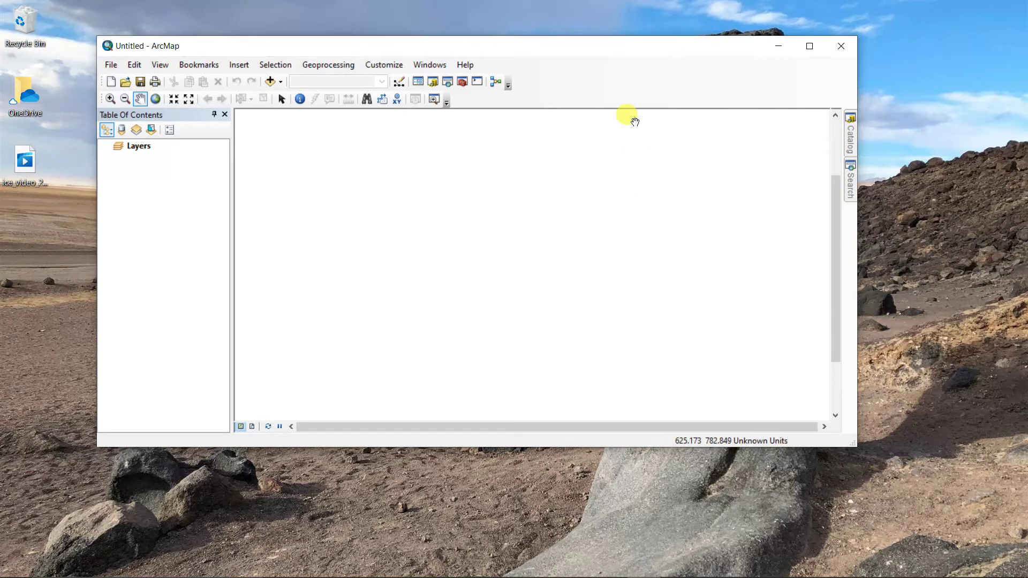
click(810, 47)
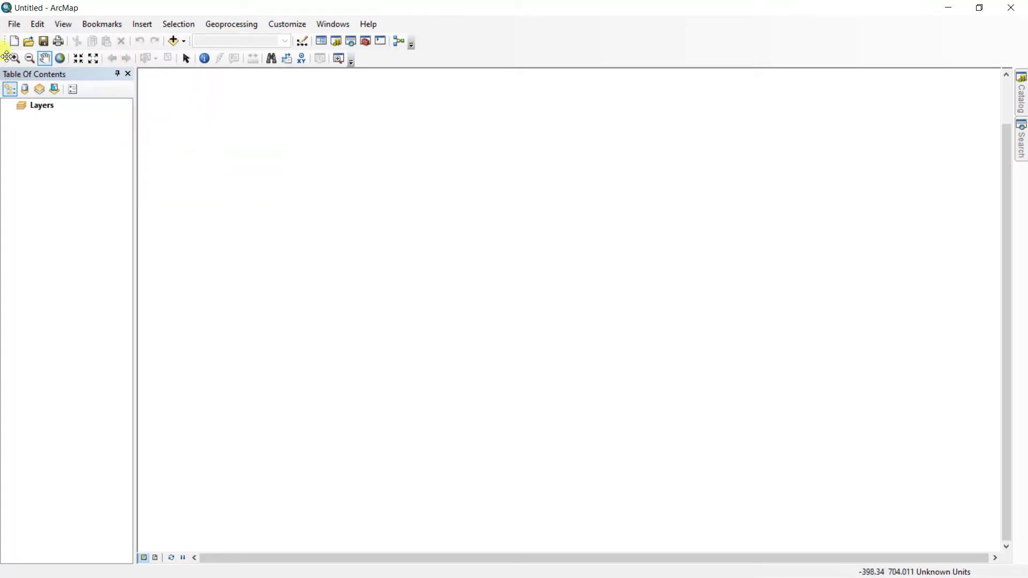
- Undock the Tools toolbar and dock it vertically along the outer side of the Table Of Contents
drag(6, 57, 198, 120)
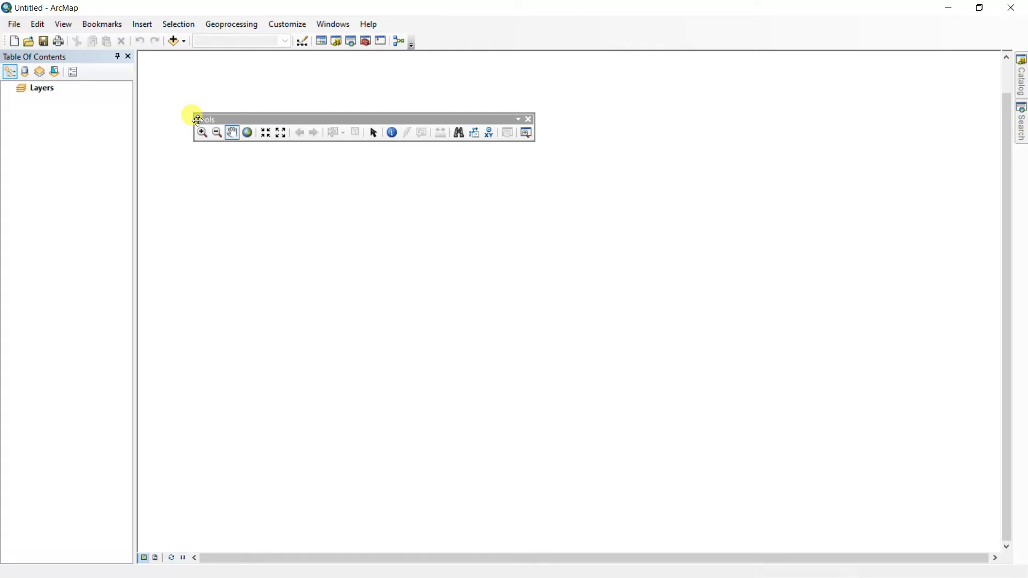
drag(197, 120, 197, 119)
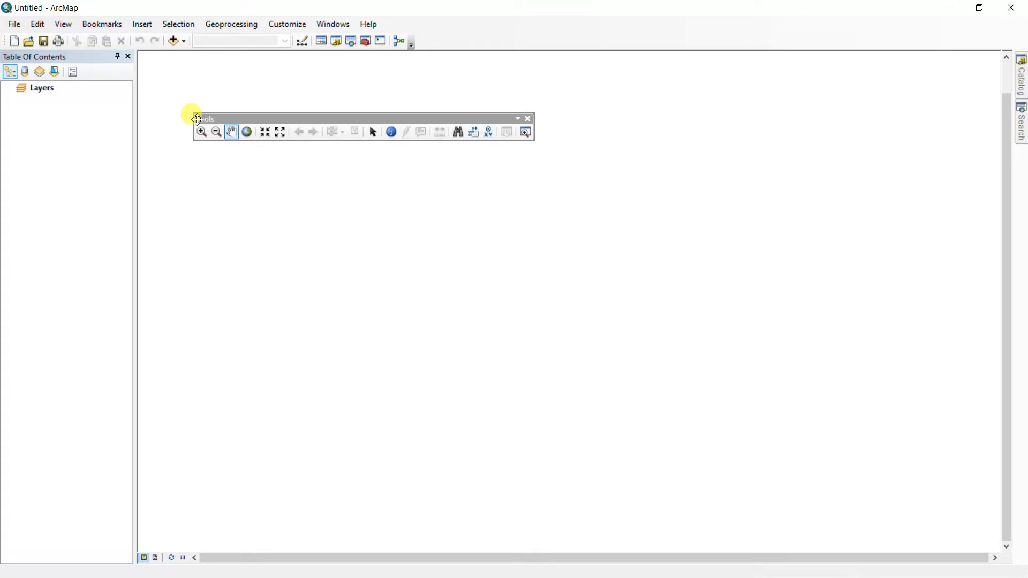
drag(197, 119, 436, 43)
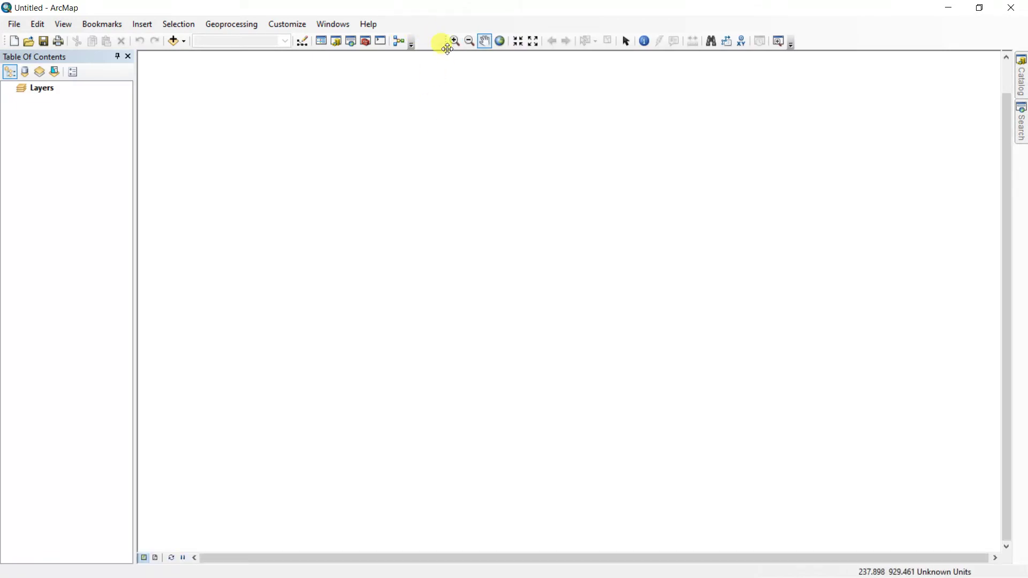
drag(445, 39, 11, 85)
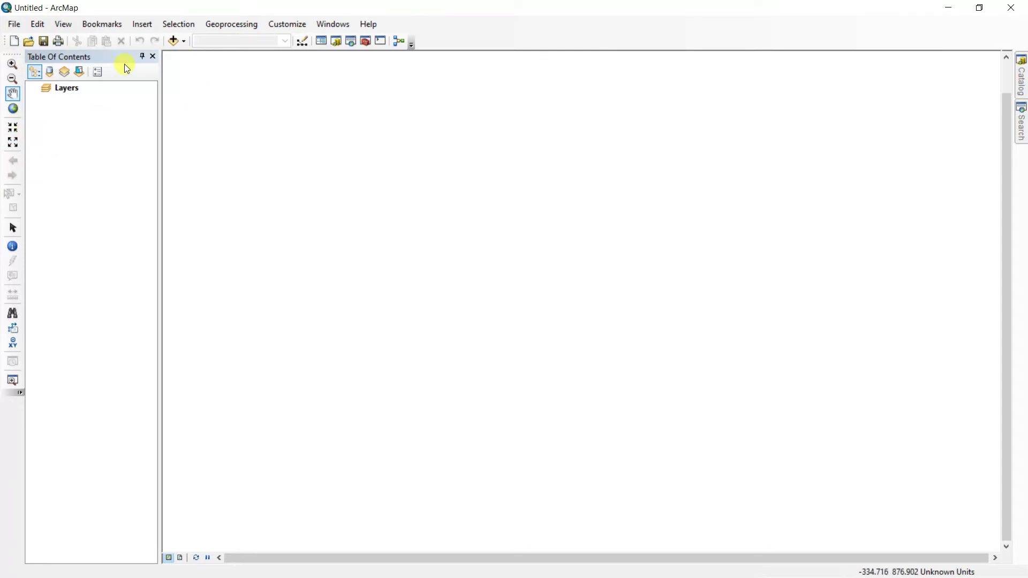
mouse_move(5, 40)
mouse_down()
mouse_move(278, 183)
mouse_move(384, 114)
mouse_move(204, 114)
mouse_move(259, 234)
mouse_move(333, 80)
mouse_move(197, 30)
mouse_move(4, 43)
mouse_up()
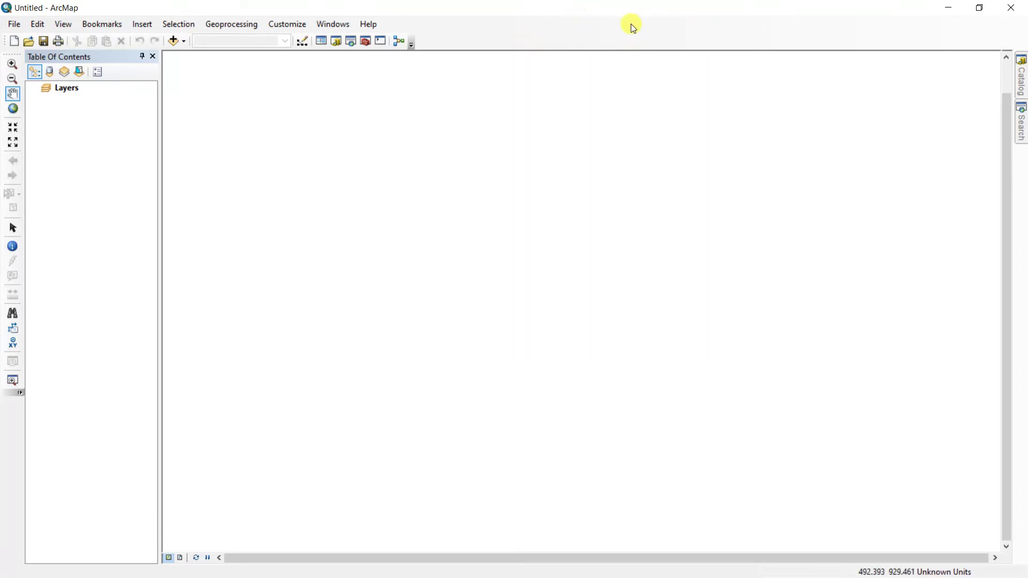
- Display the Draw toolbar, try docking it beside the Standard toolbar, and close it again
right_click(587, 31)
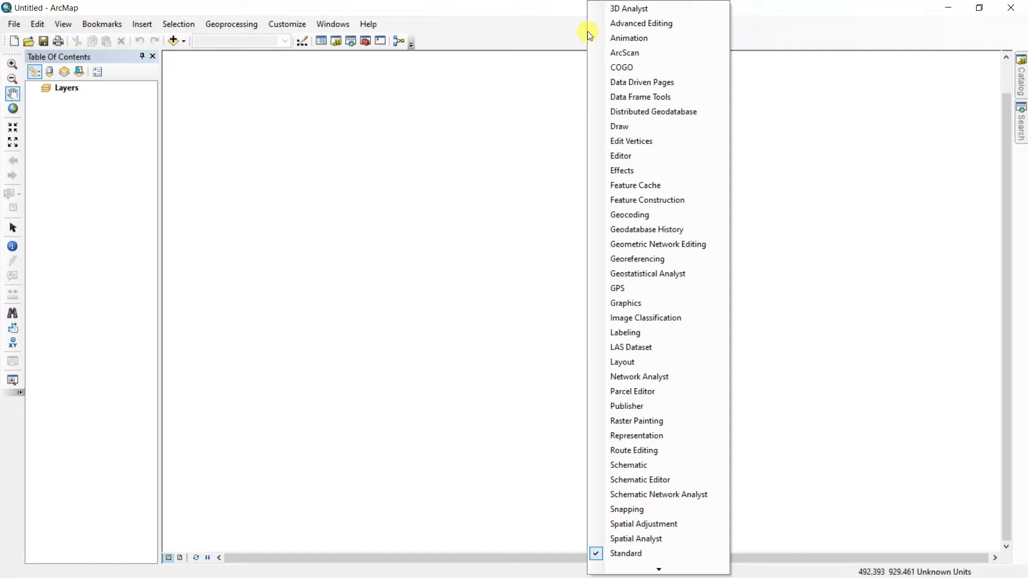
click(637, 130)
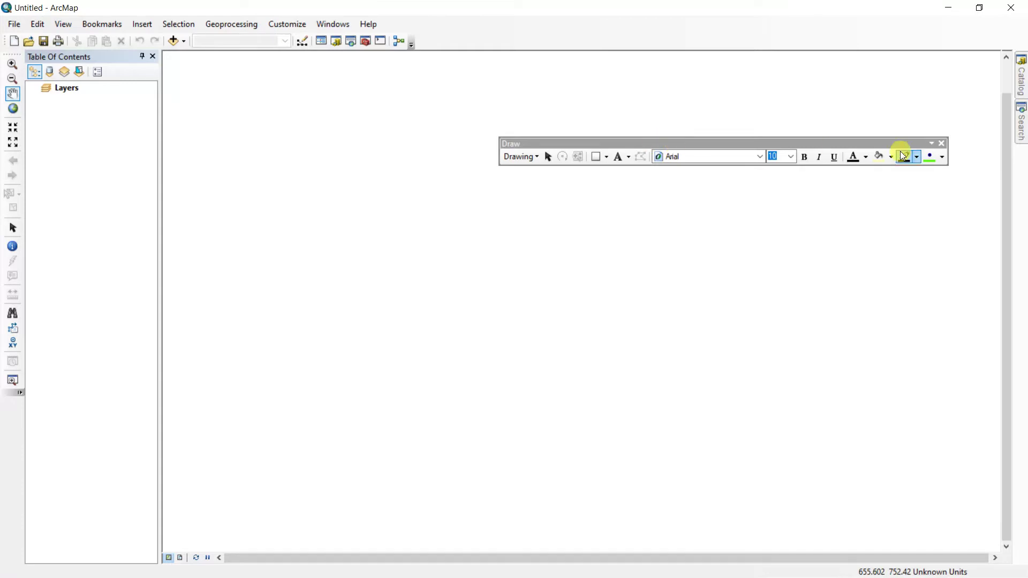
right_click(662, 31)
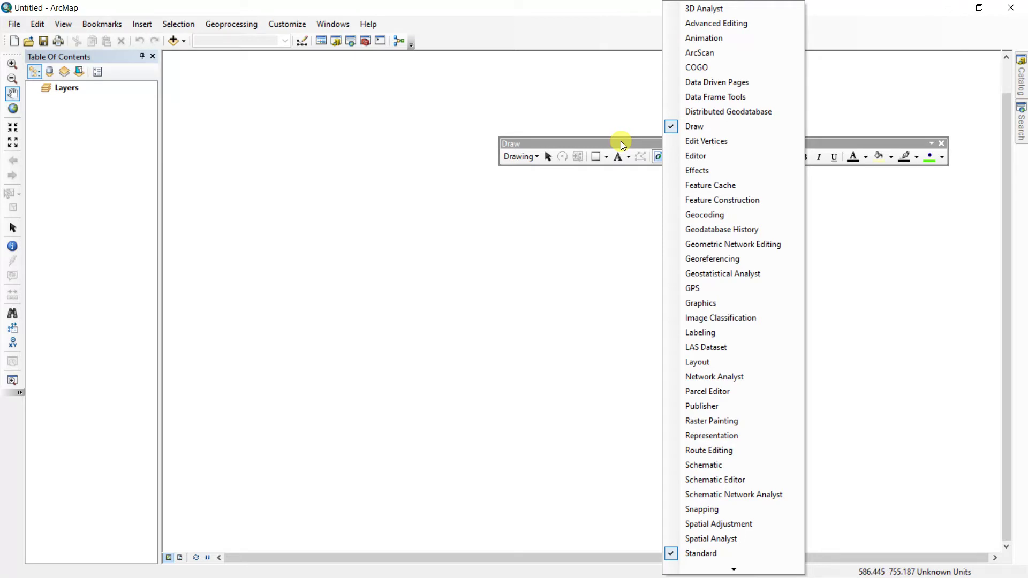
click(635, 140)
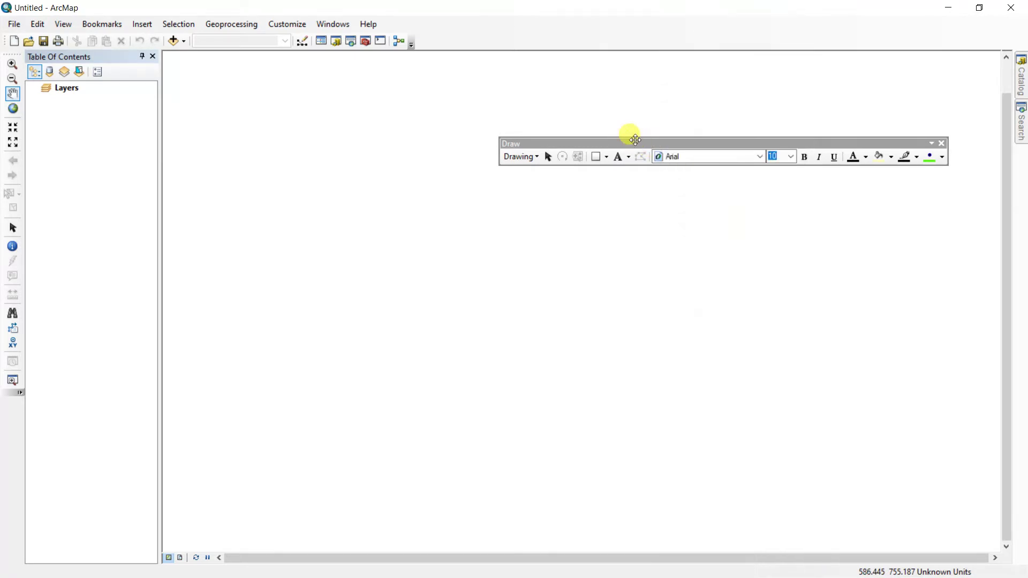
mouse_move(781, 142)
mouse_down()
mouse_move(543, 142)
mouse_move(673, 37)
mouse_up()
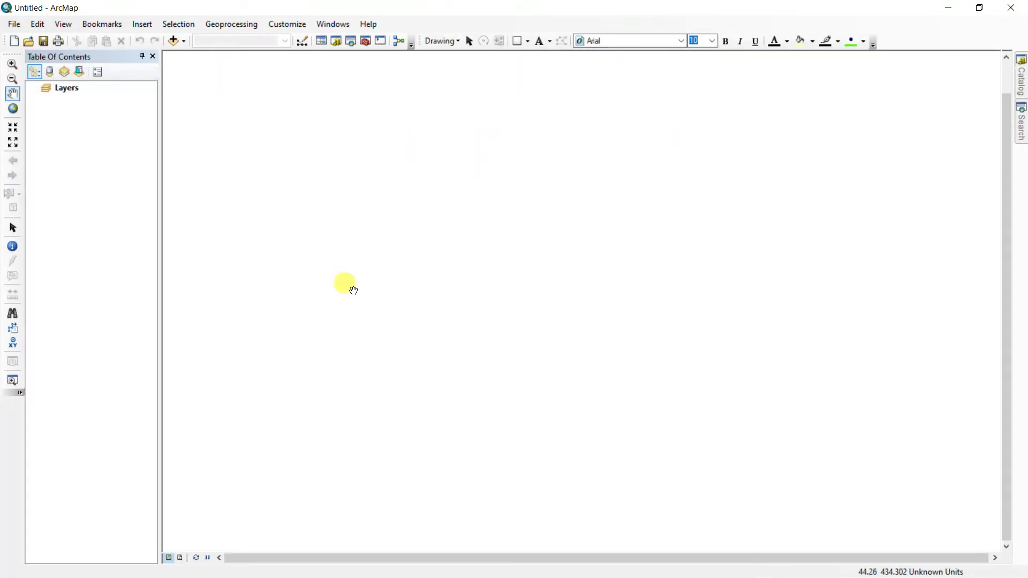
drag(417, 41, 440, 160)
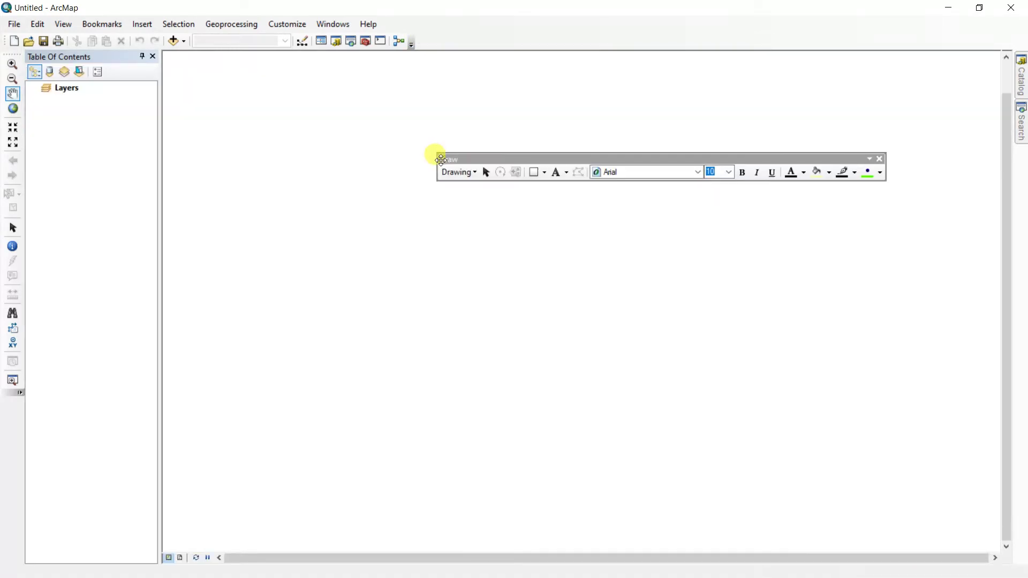
click(881, 160)
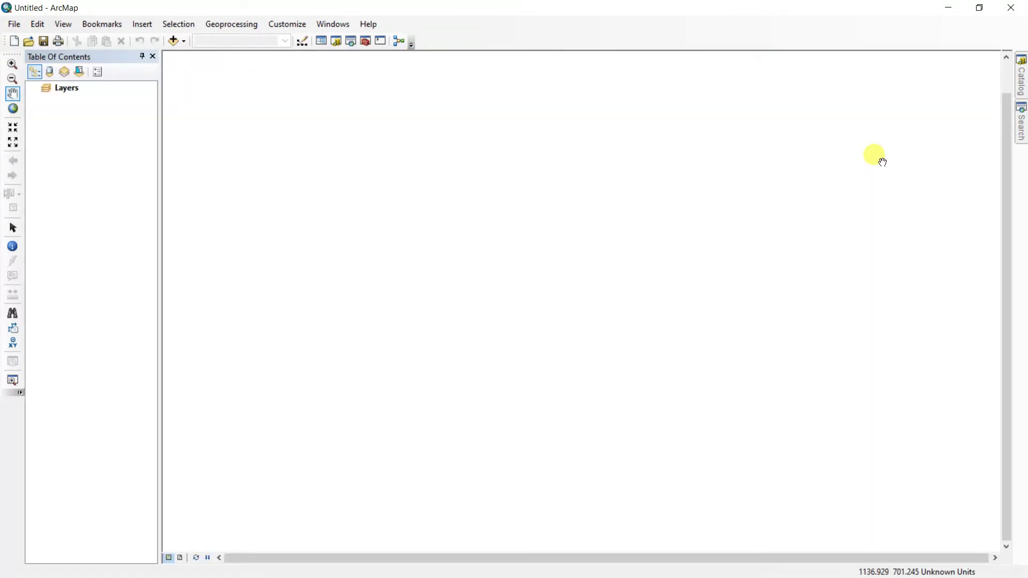
- Display the Draw toolbar and dock it in the same row as the Standard toolbar
right_click(656, 42)
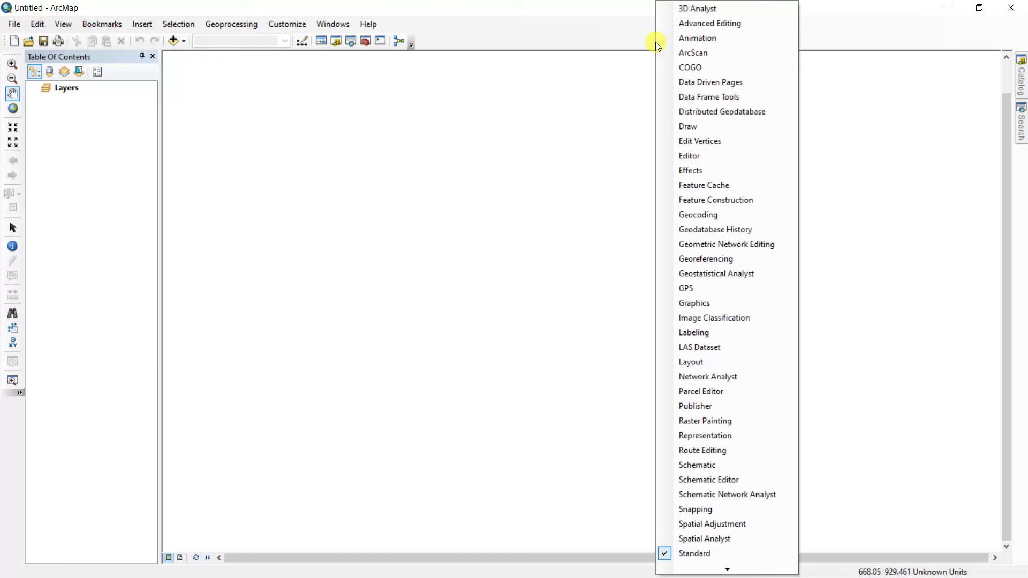
click(698, 131)
mouse_move(567, 156)
mouse_down()
mouse_move(580, 43)
mouse_move(567, 39)
mouse_up()
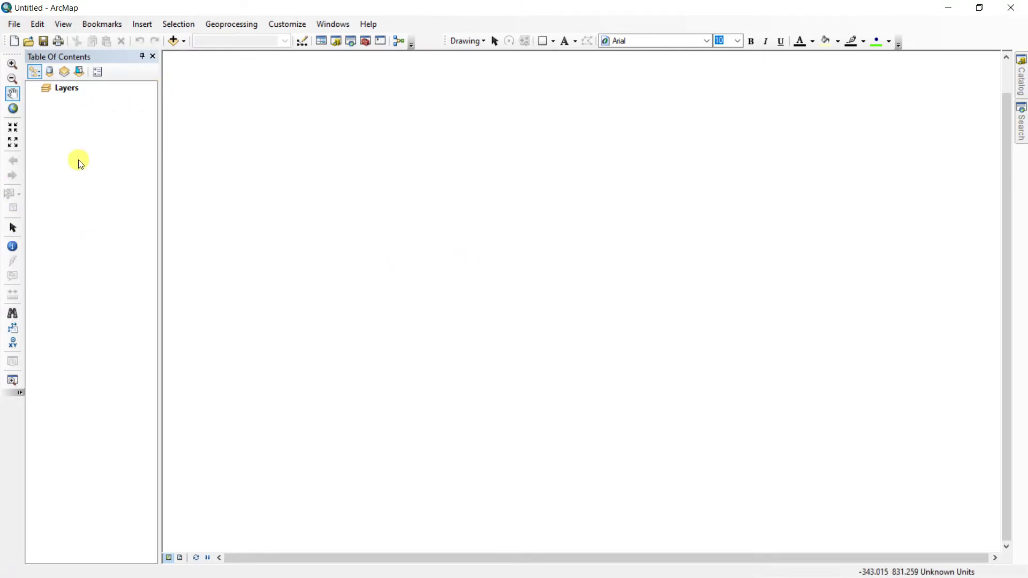
- Close the Table Of Contents window and reopen it
click(16, 99)
click(152, 56)
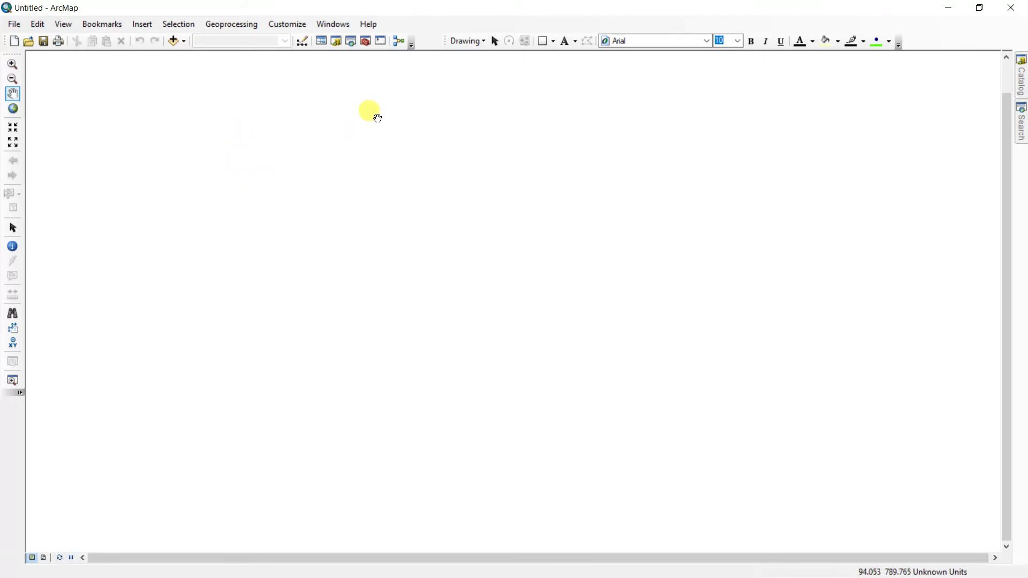
click(330, 22)
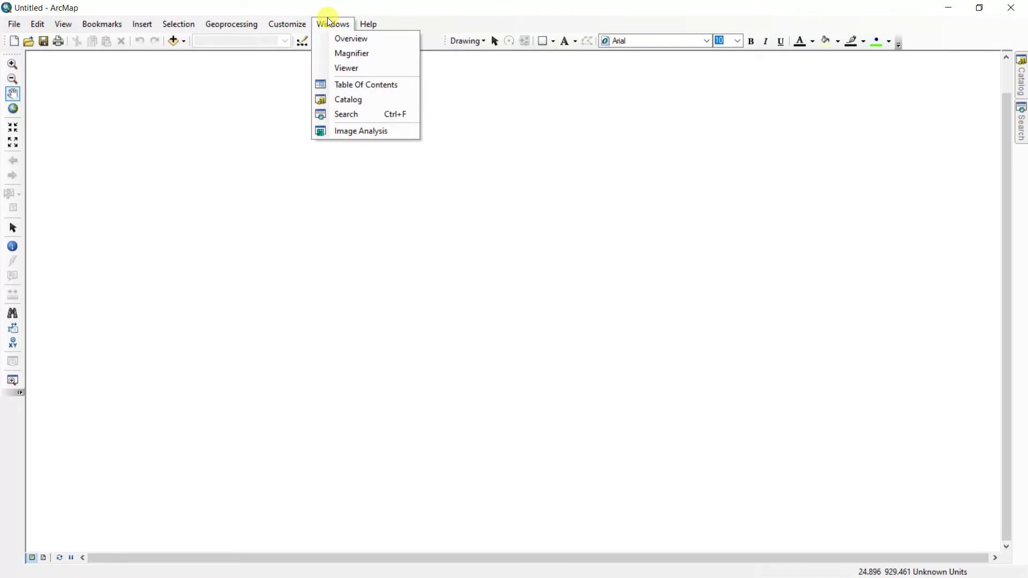
click(338, 84)
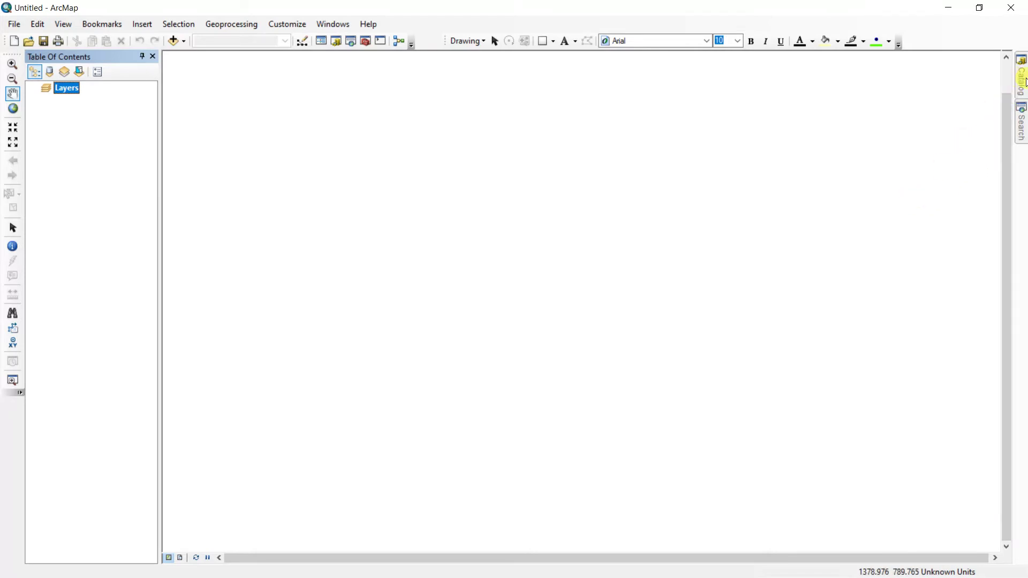
- Open the Catalog window beside the map area
click(1023, 80)
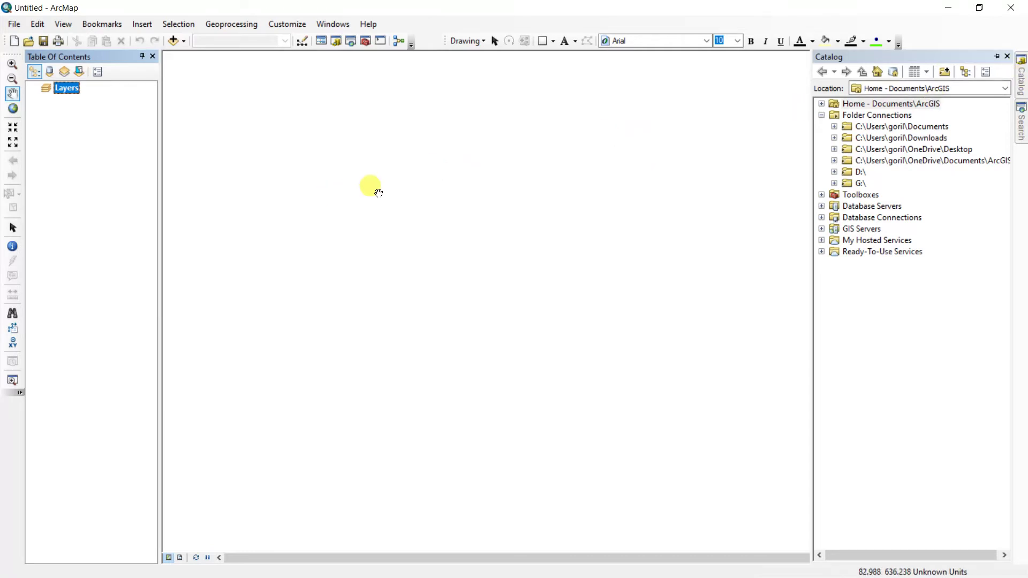
- Call up the Catalog window again for browsing its folder connections
click(337, 45)
click(329, 27)
click(348, 100)
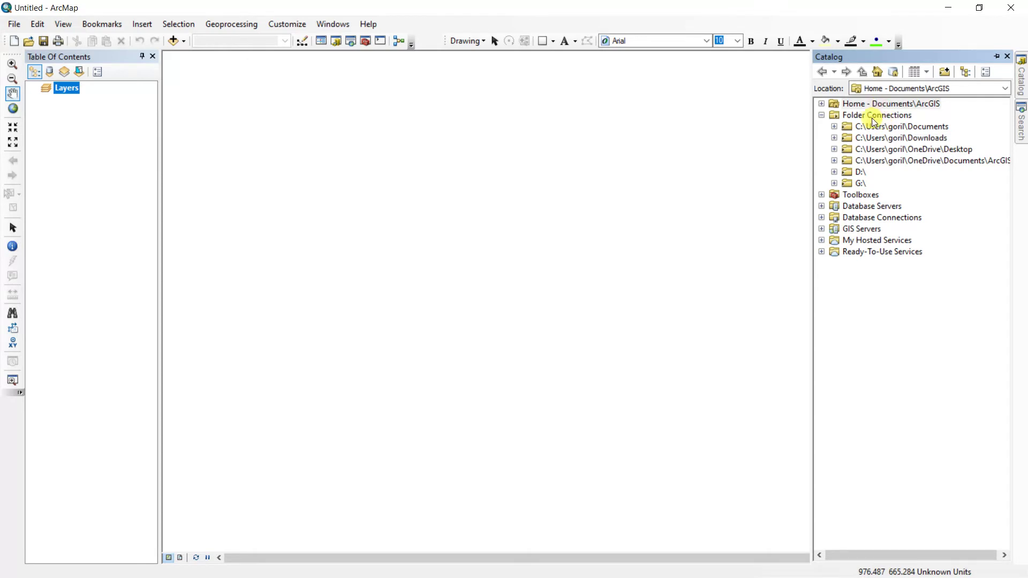
click(943, 72)
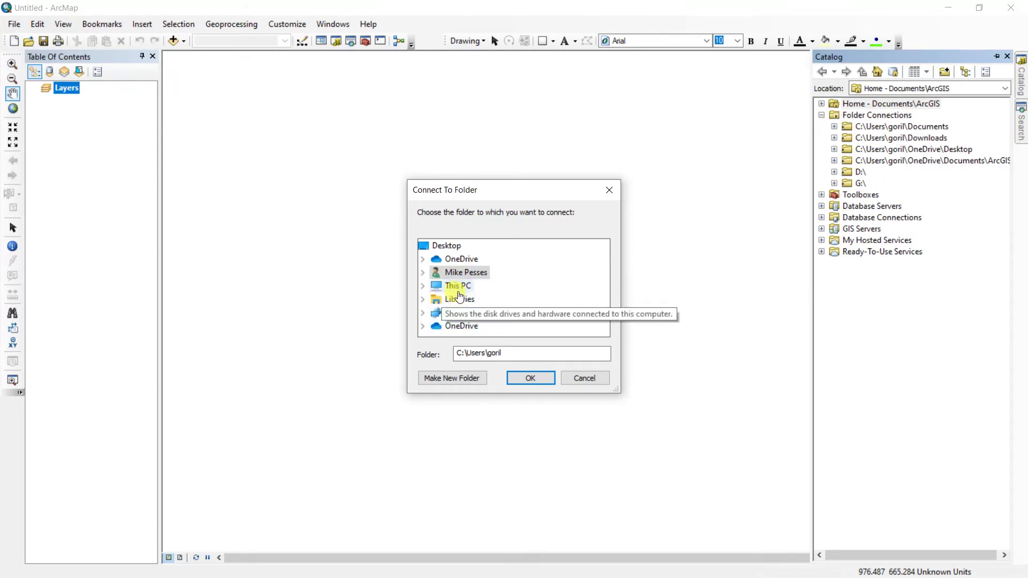
click(423, 286)
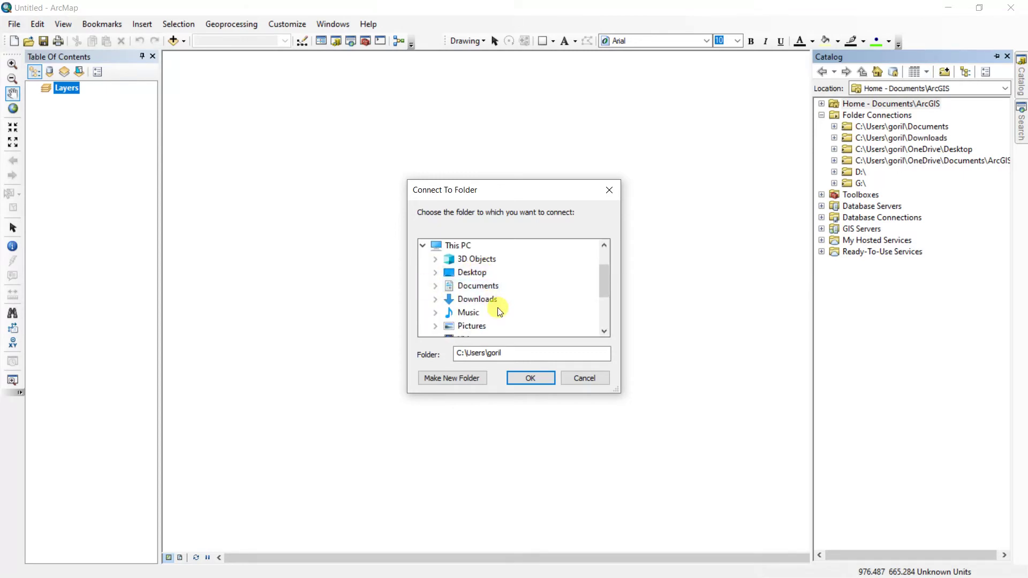
click(484, 276)
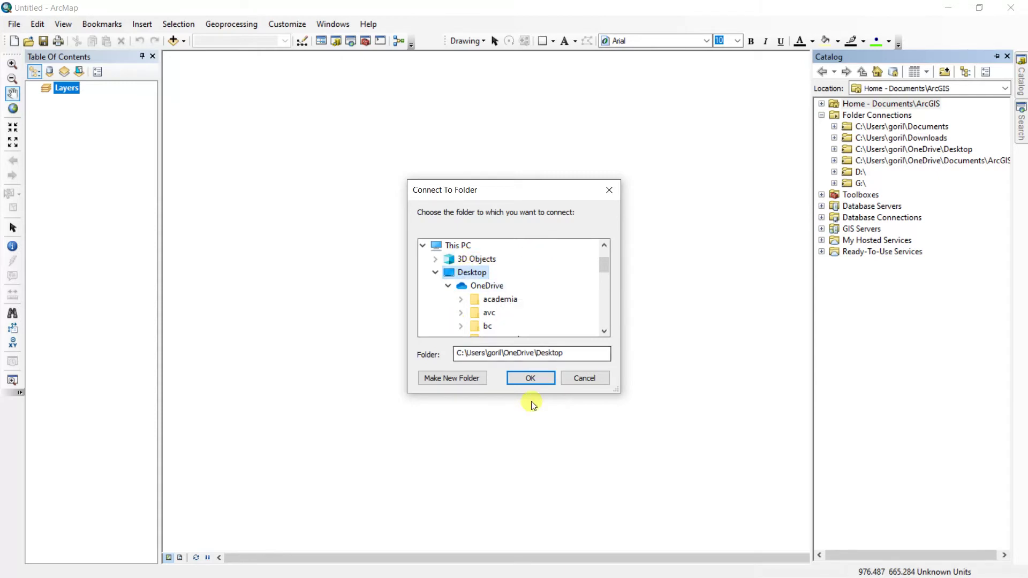
click(533, 381)
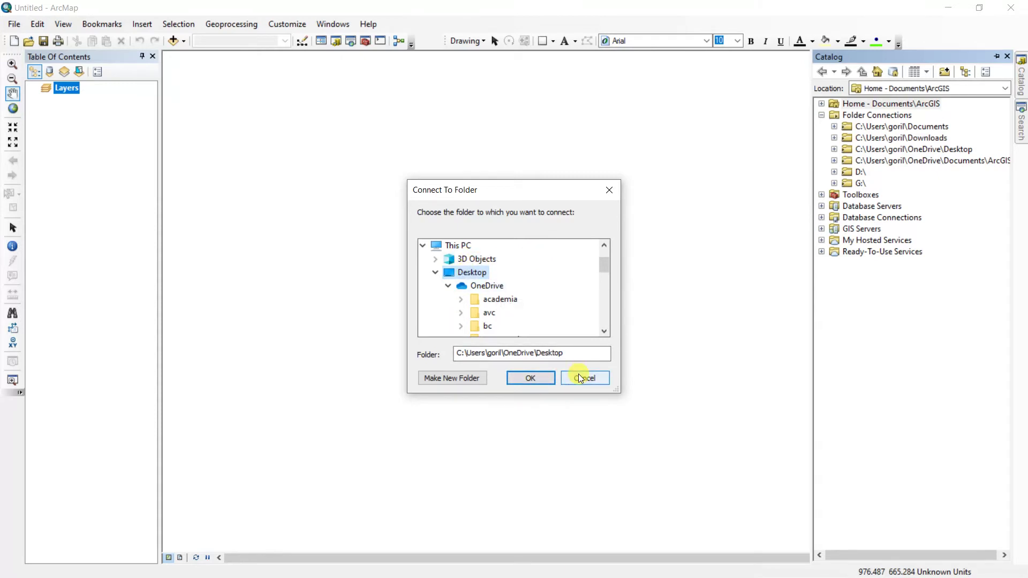
click(581, 378)
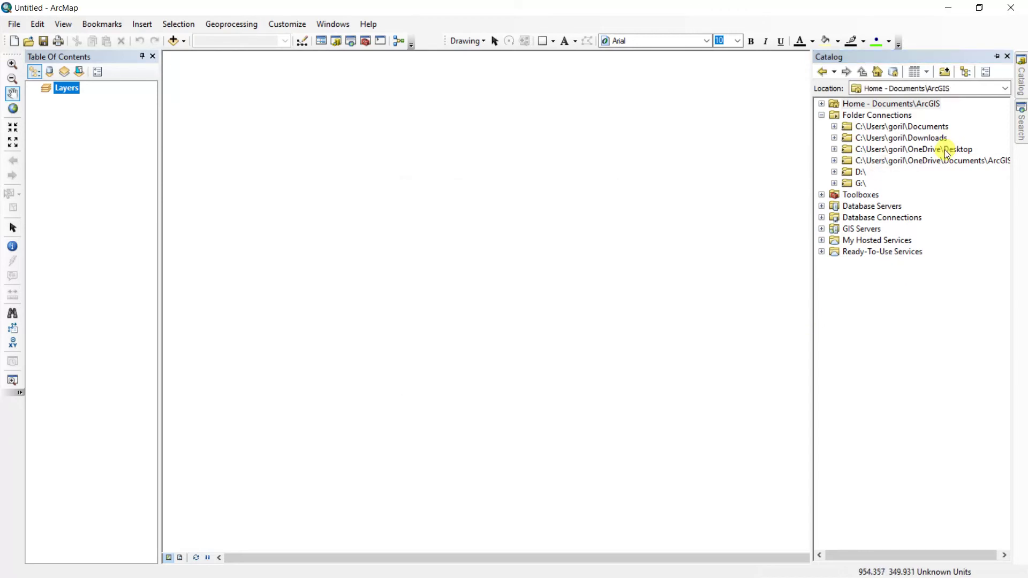
- Connect the Catalog to the Desktop folder found inside the user's home folder
click(944, 72)
click(424, 273)
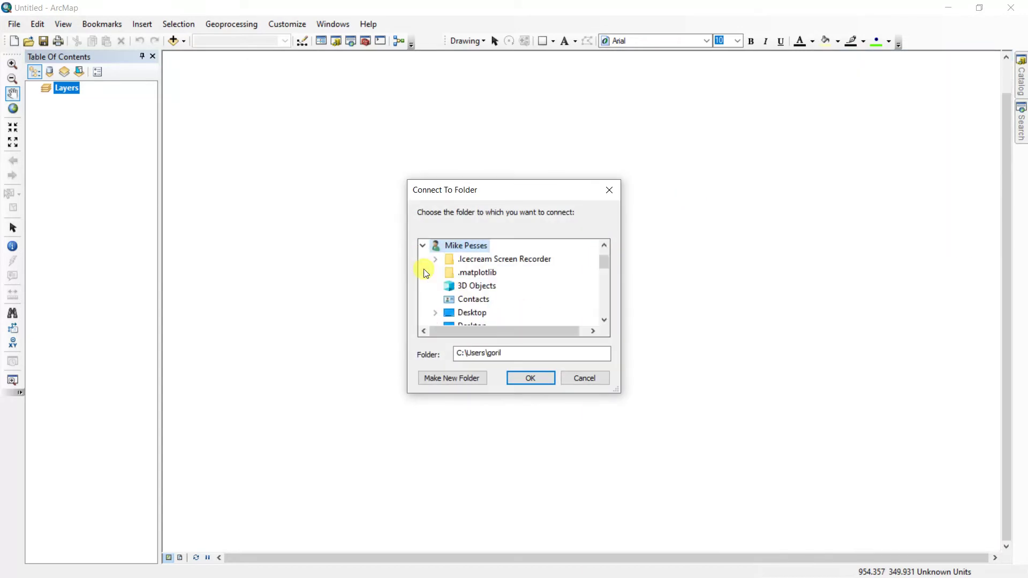
click(479, 313)
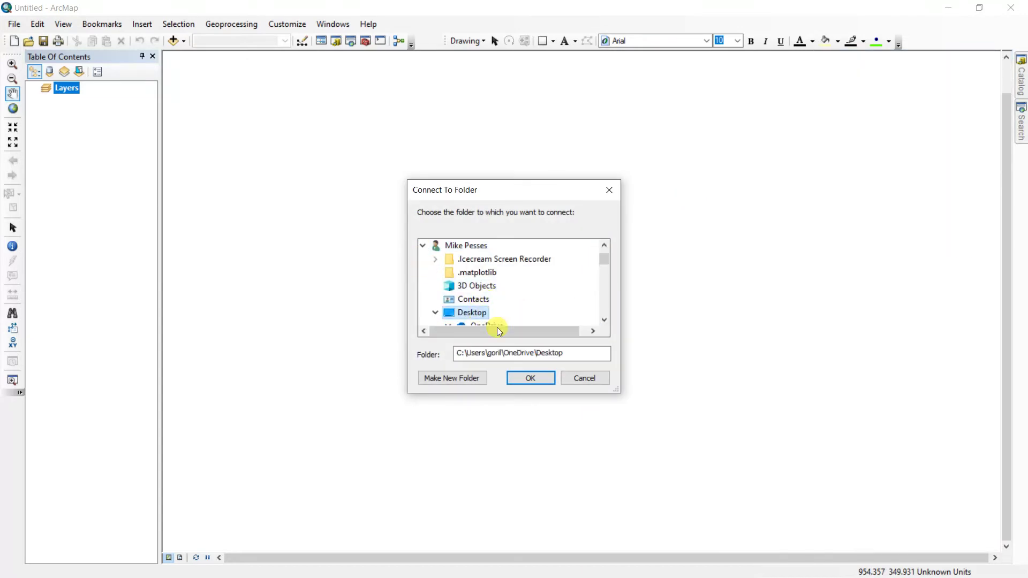
click(538, 379)
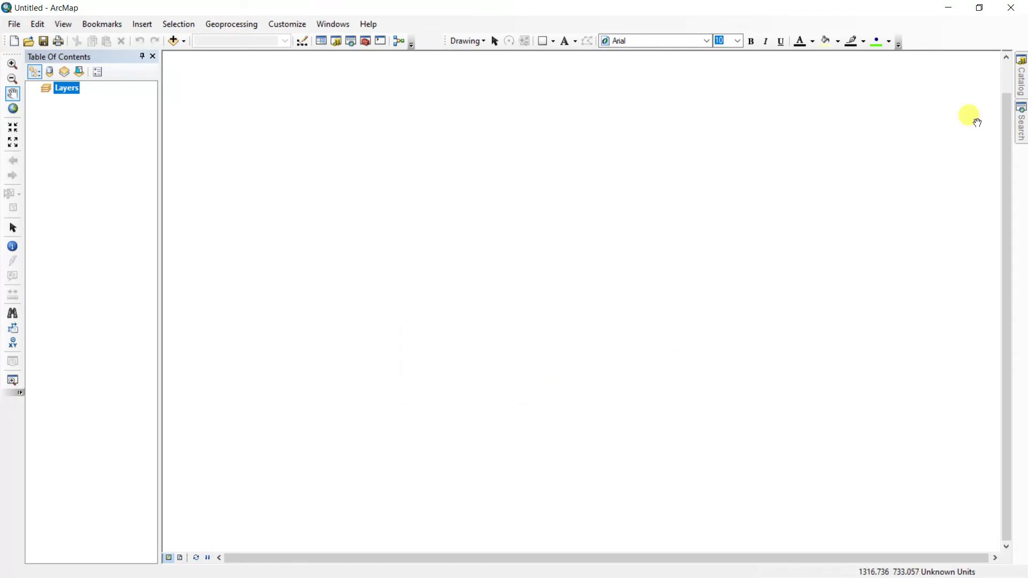
- Expand the hidden Catalog window, close it, reopen it and close it again
click(1021, 75)
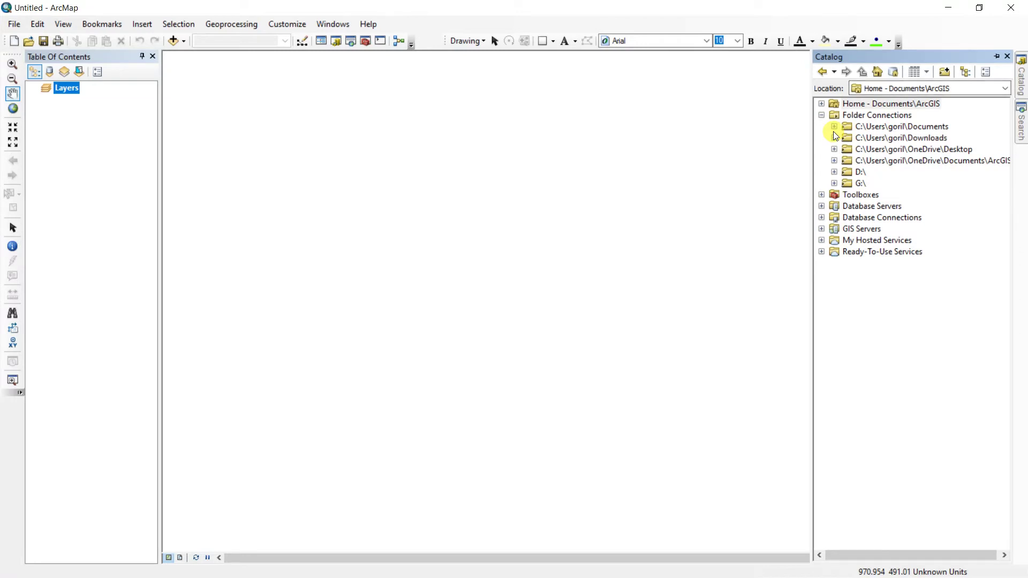
click(1007, 57)
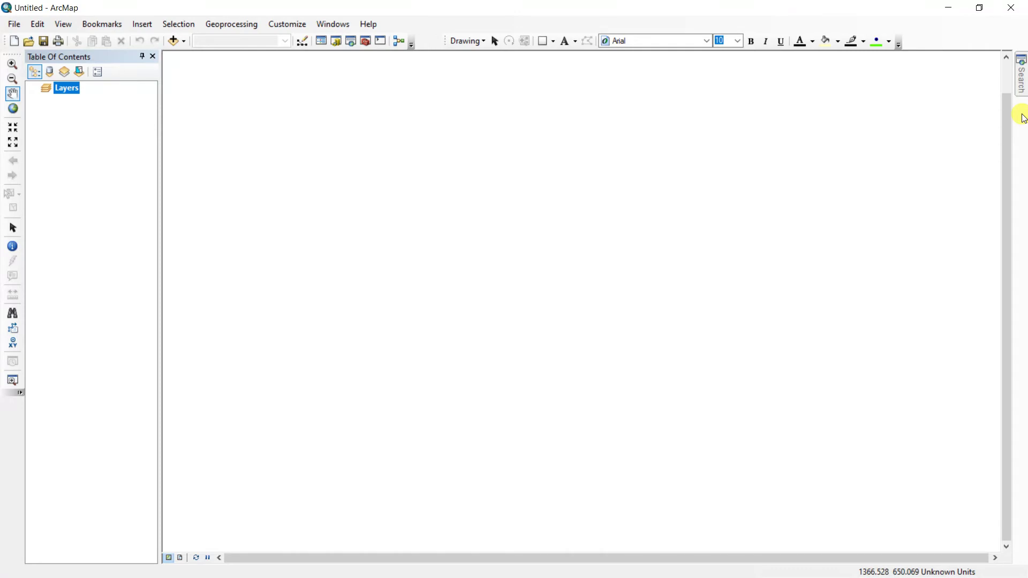
click(338, 41)
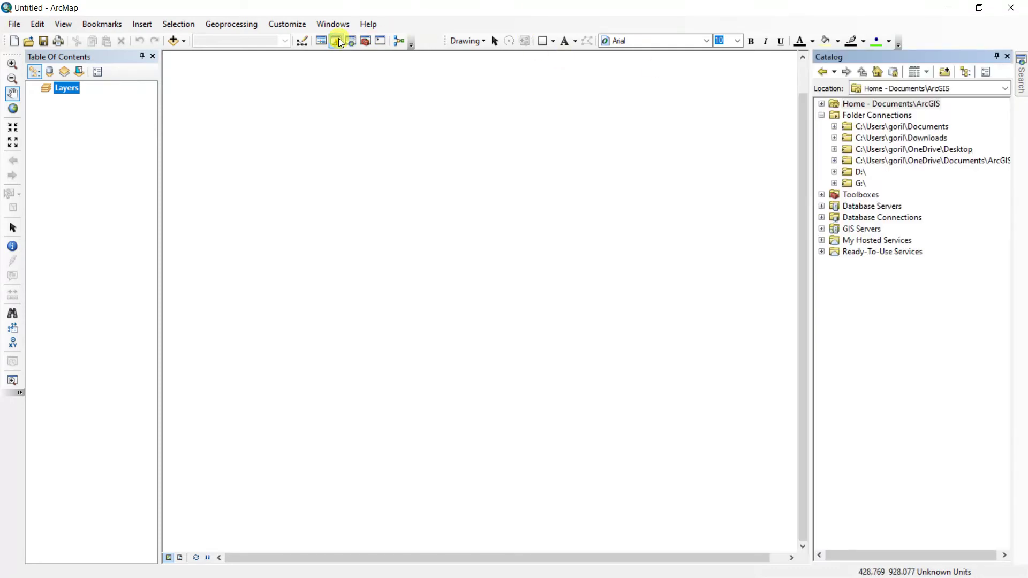
click(1009, 58)
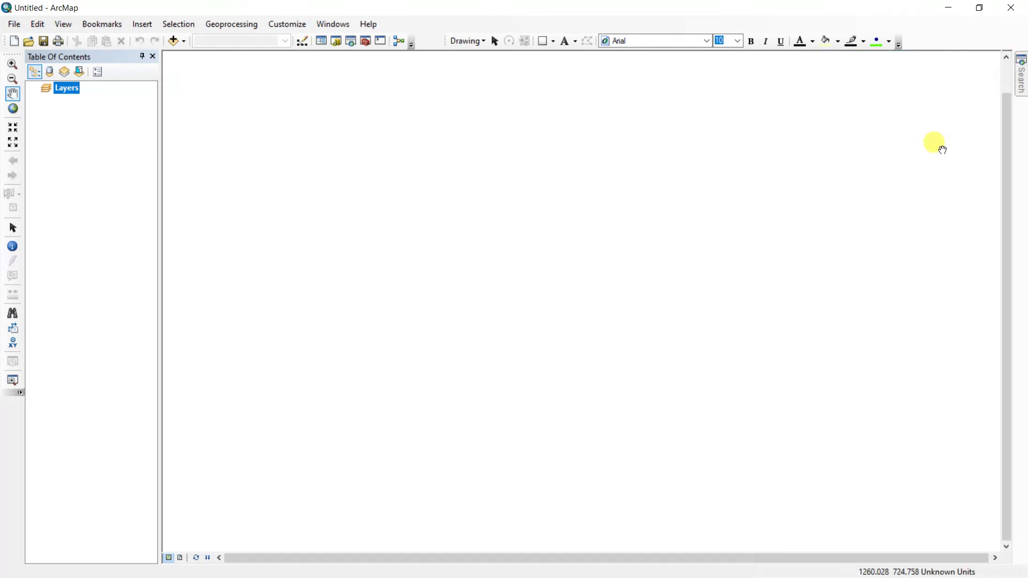
- Open ArcToolbox and expand the Extract toolset within Analysis Tools
click(365, 42)
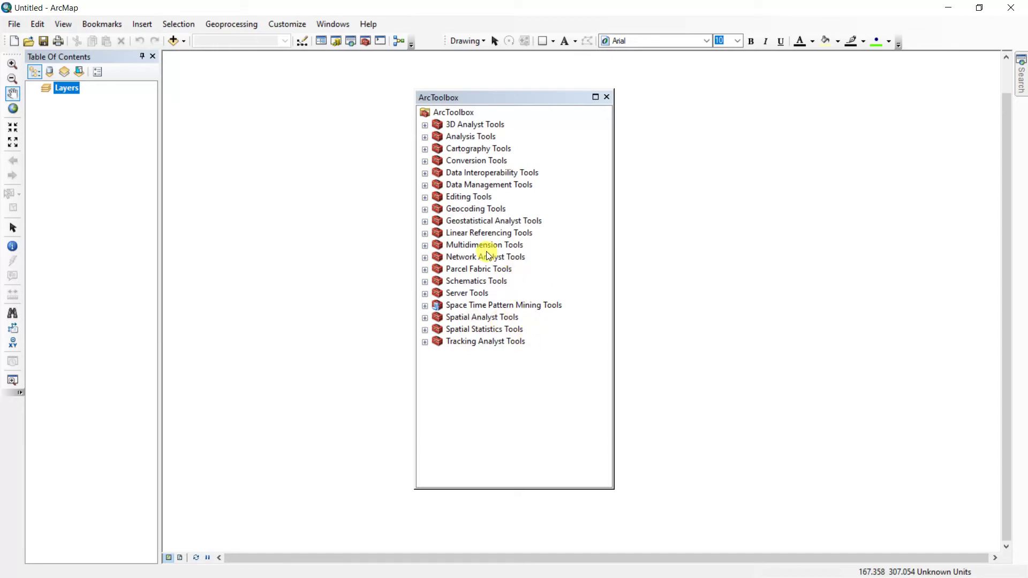
click(424, 138)
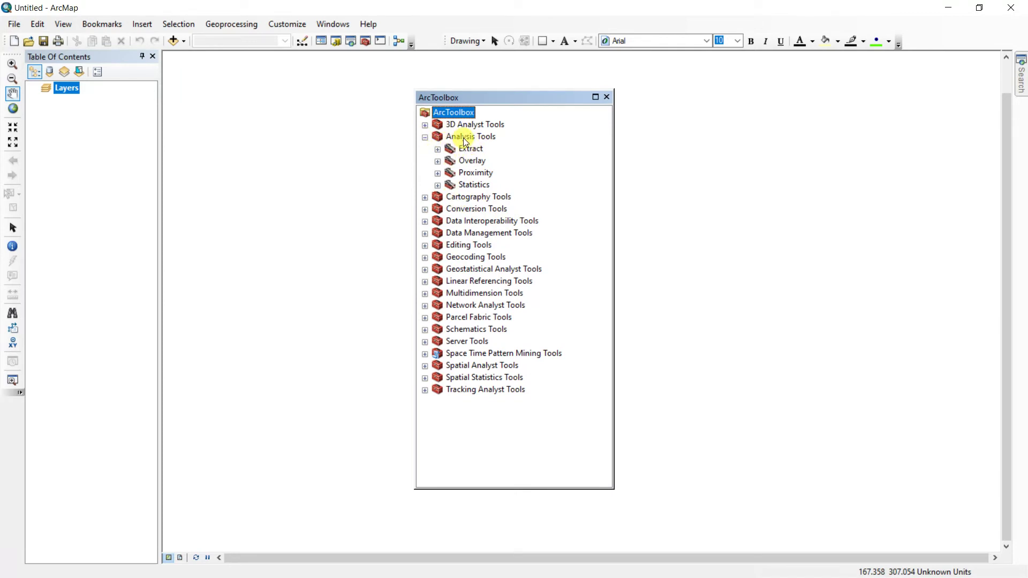
click(438, 149)
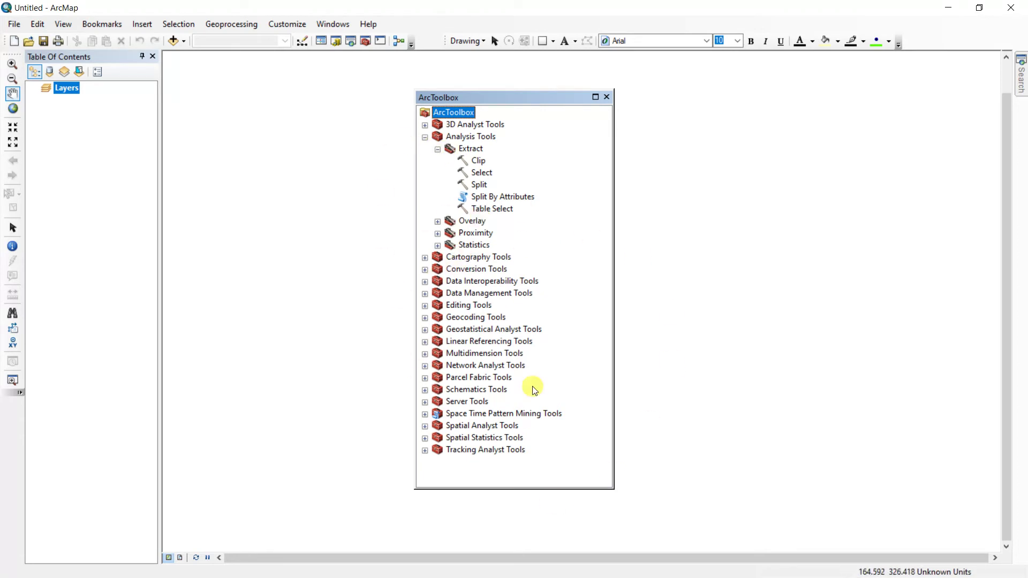
- Dock the floating ArcToolbox window between the Table Of Contents and the map area
drag(513, 98, 567, 311)
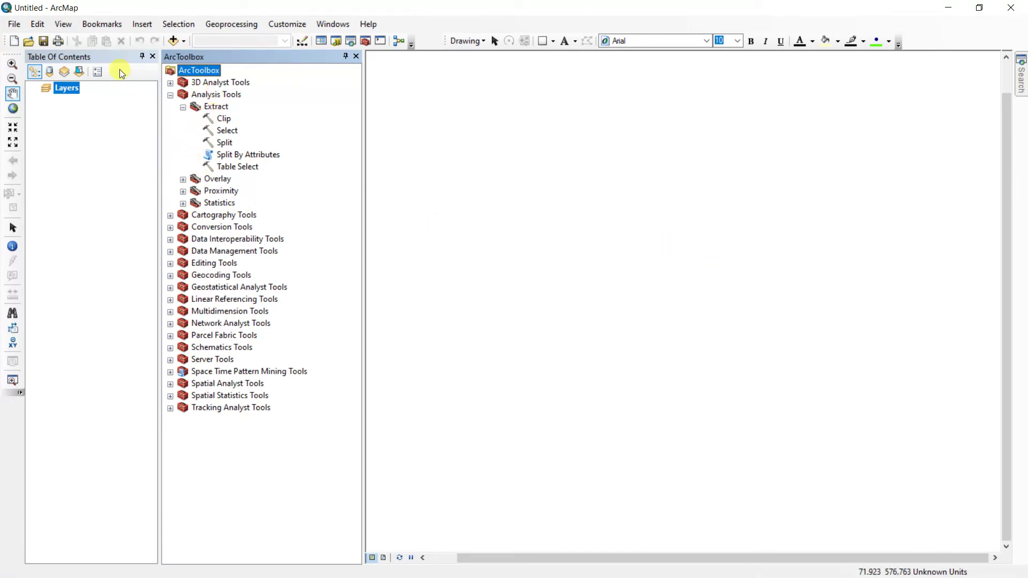
drag(11, 55, 11, 124)
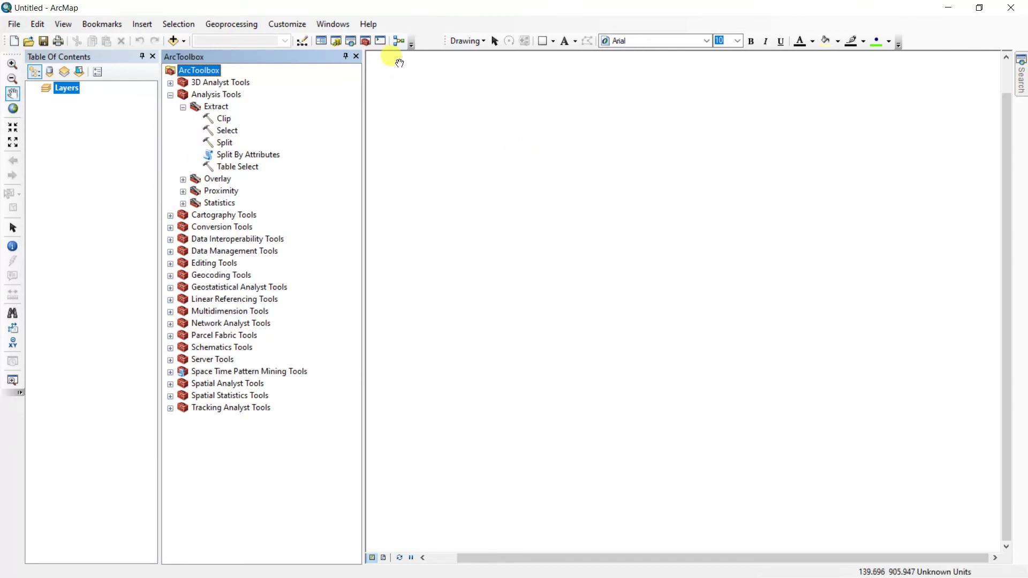
- Close the docked ArcToolbox window, reopen it, and close it again
click(356, 56)
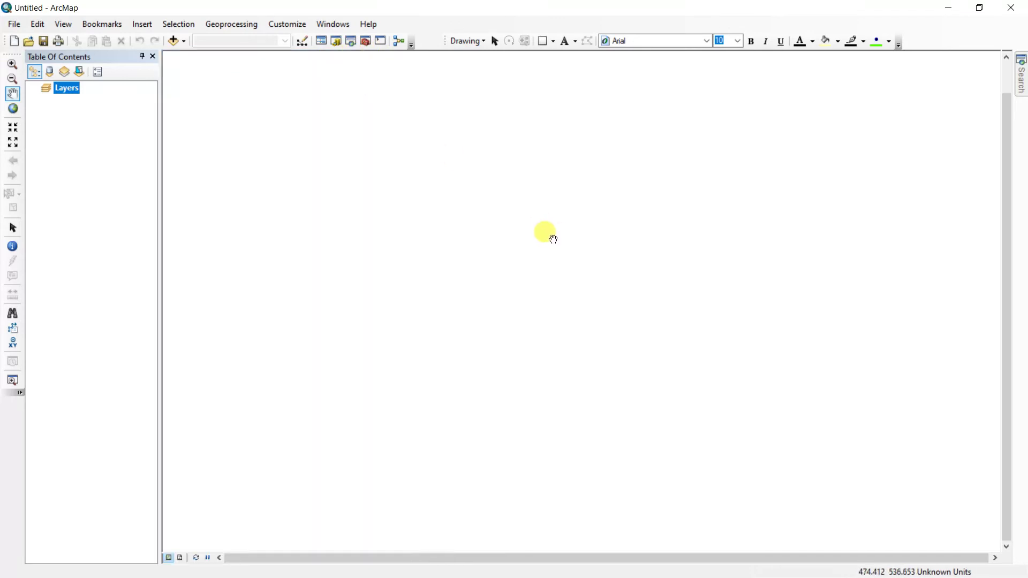
click(368, 44)
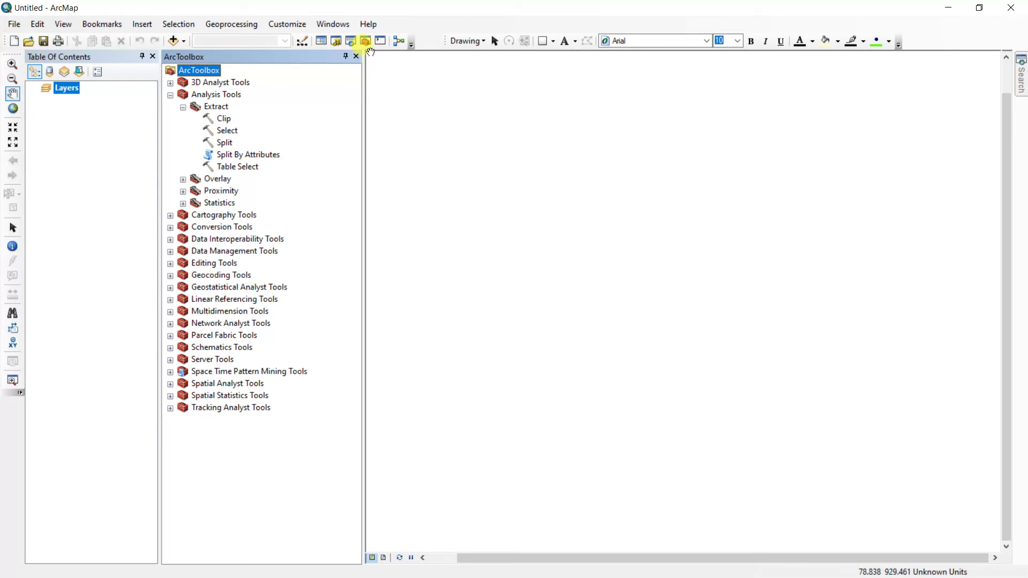
click(344, 27)
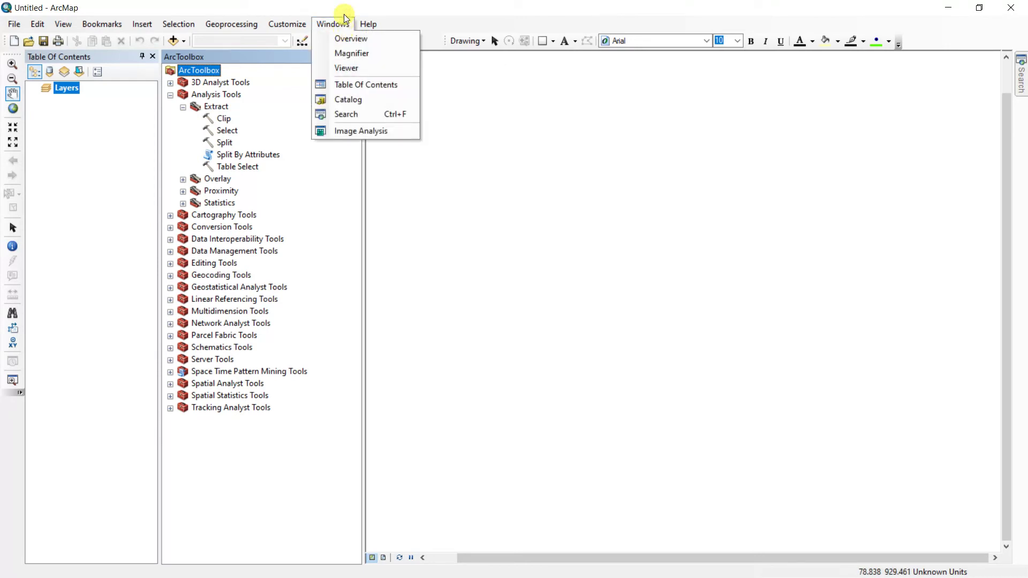
key(Escape)
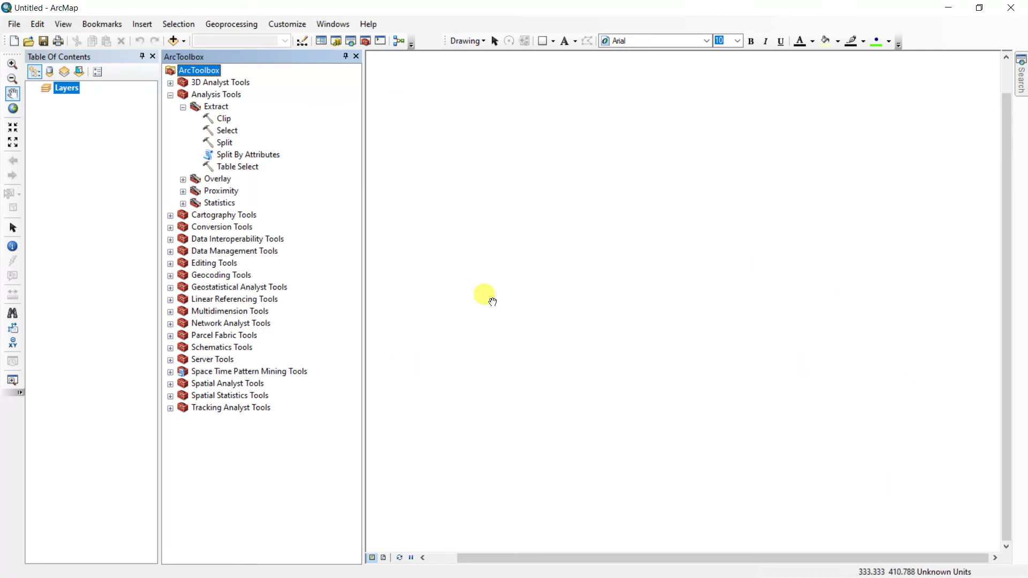
click(356, 57)
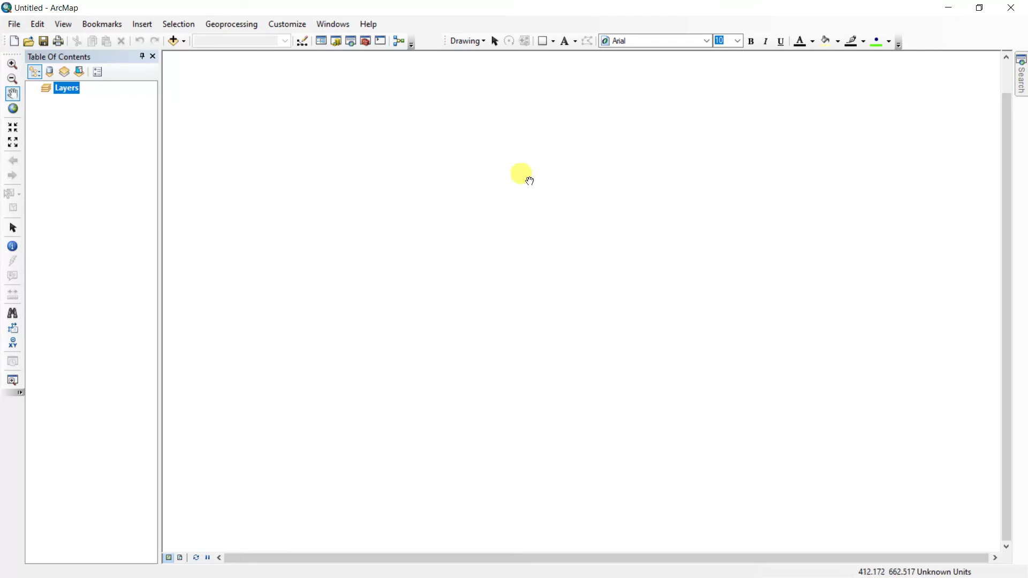
- Enable the Spatial Analyst extension in the Extensions dialog and close the dialog
click(242, 24)
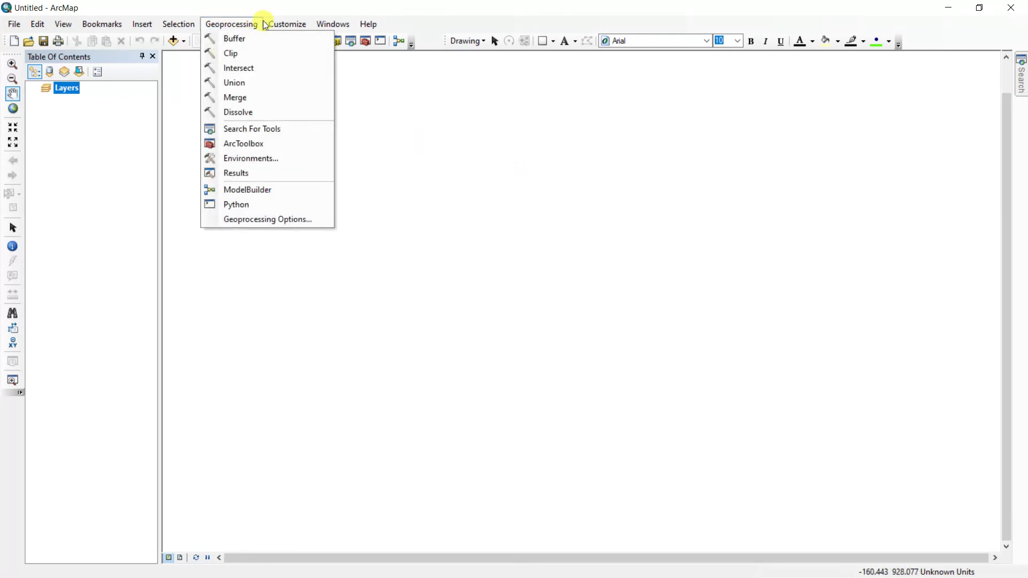
mouse_move(282, 24)
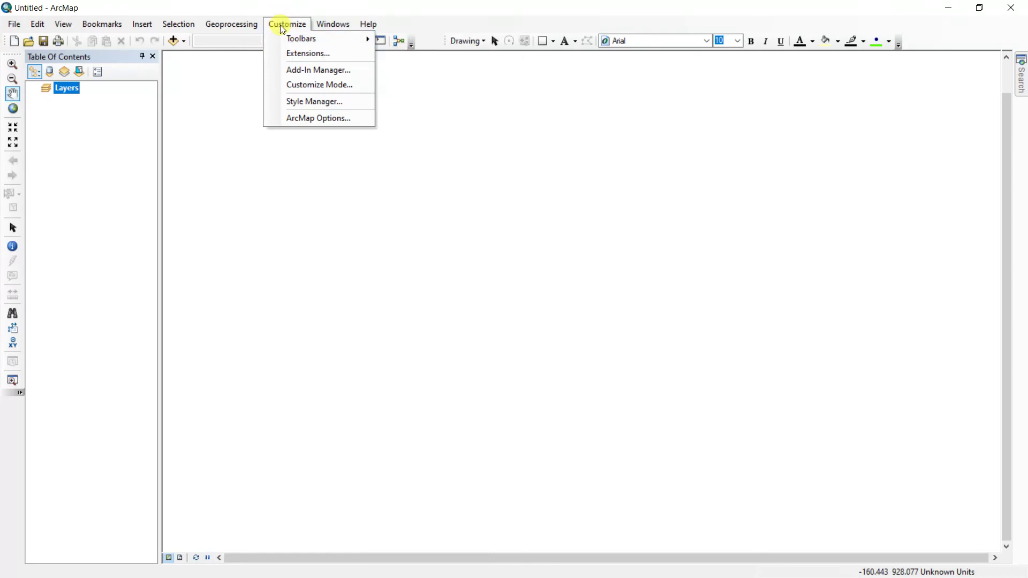
click(292, 56)
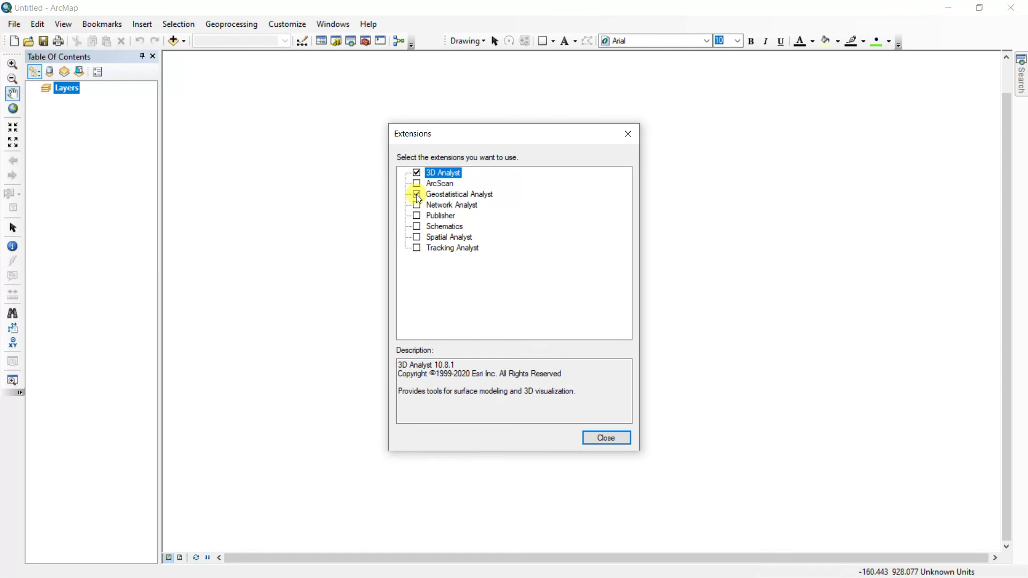
click(417, 237)
click(613, 436)
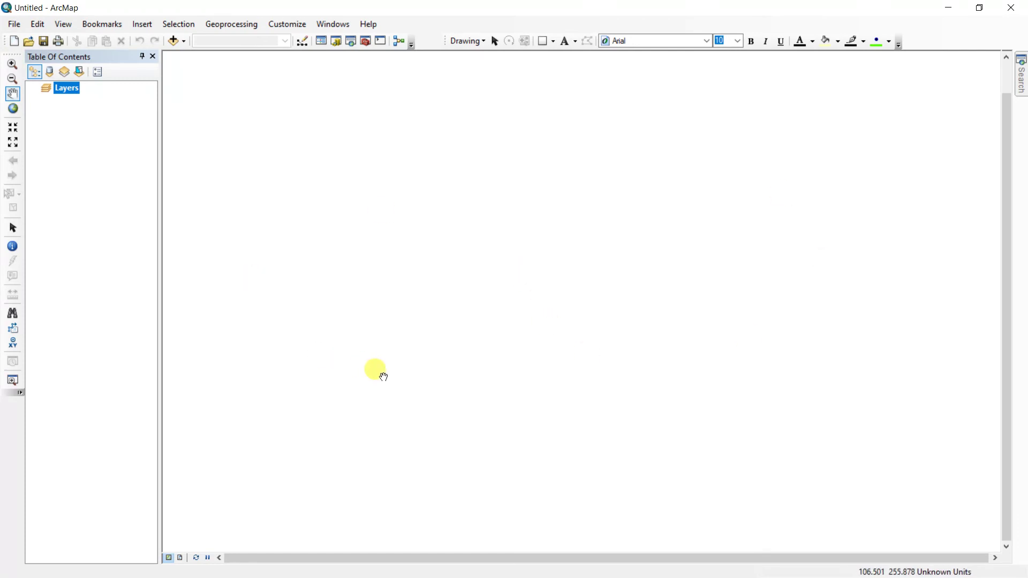
- Switch to layout view and dock the Layout toolbar in a row beneath the Standard and Draw toolbars
click(182, 559)
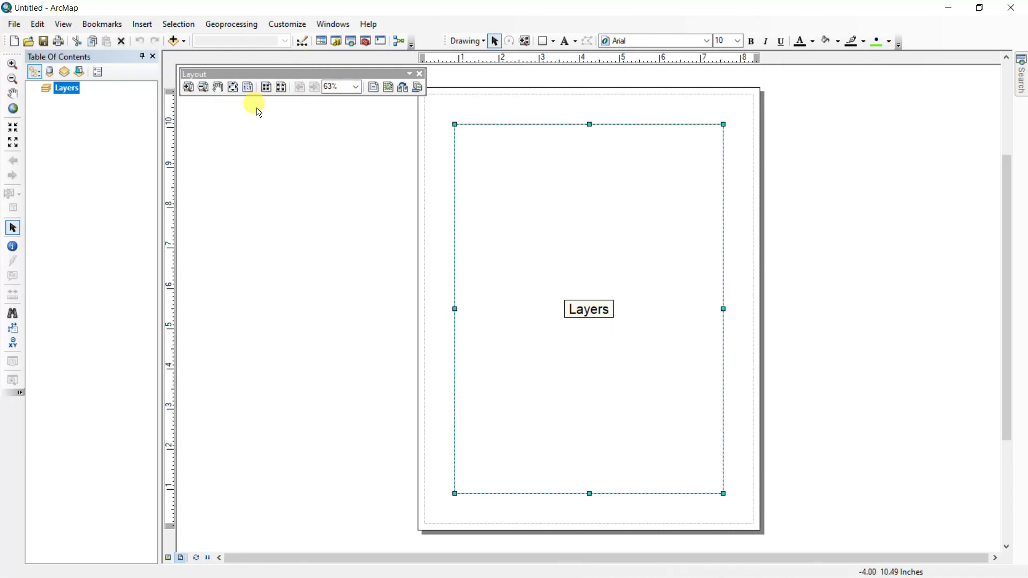
drag(278, 76, 427, 39)
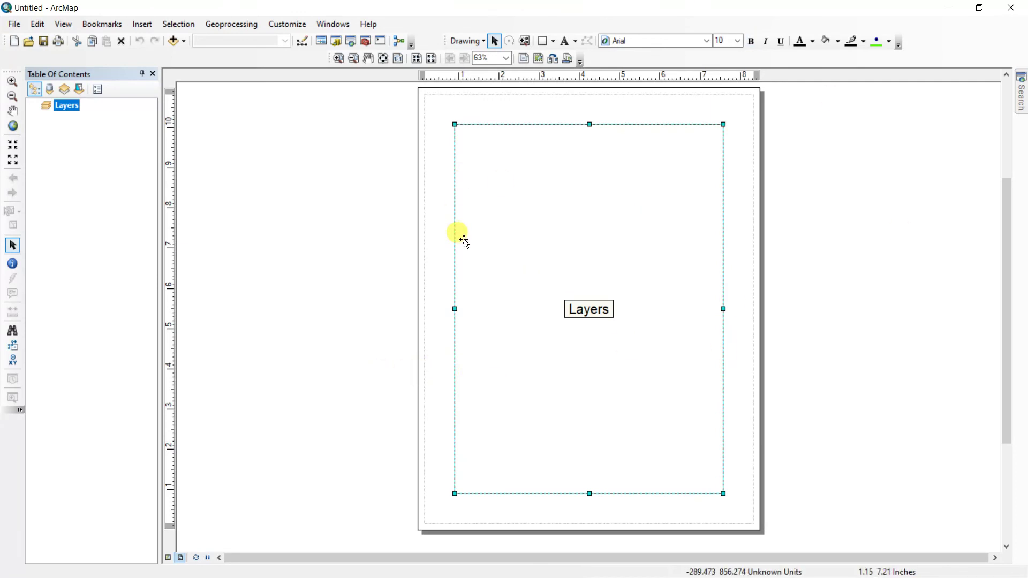
- Switch the map to data view and back to layout view
click(168, 560)
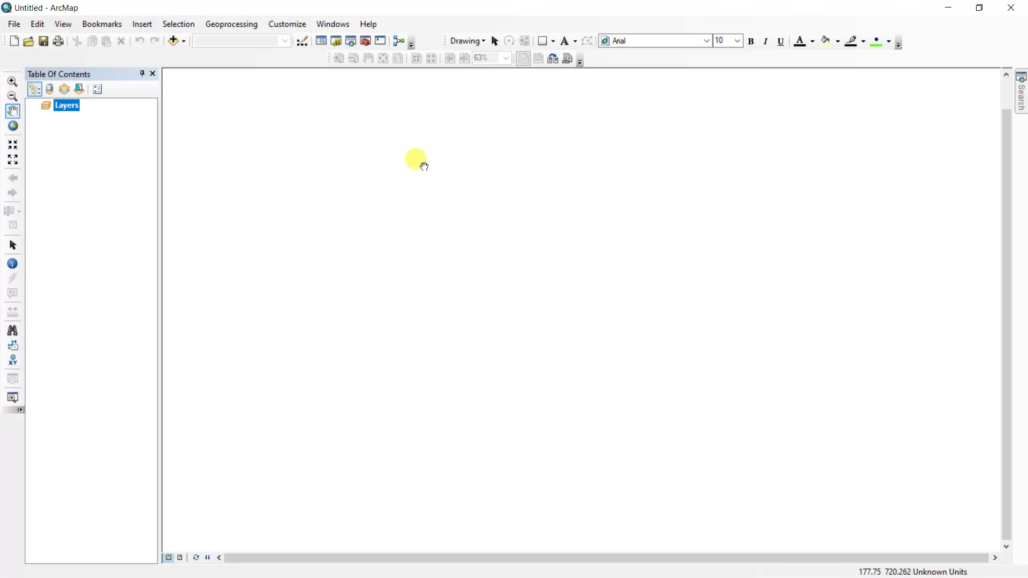
click(182, 558)
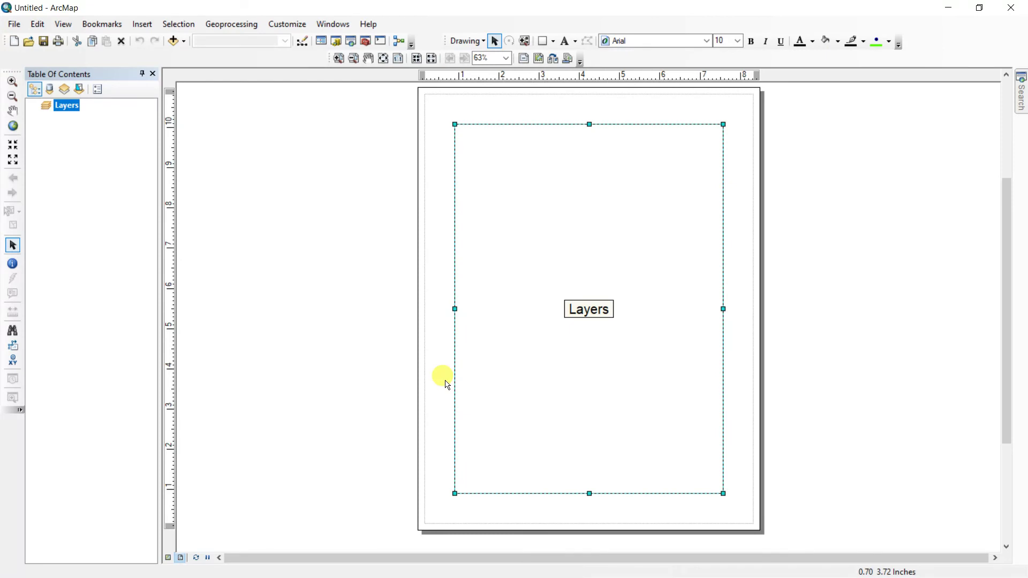